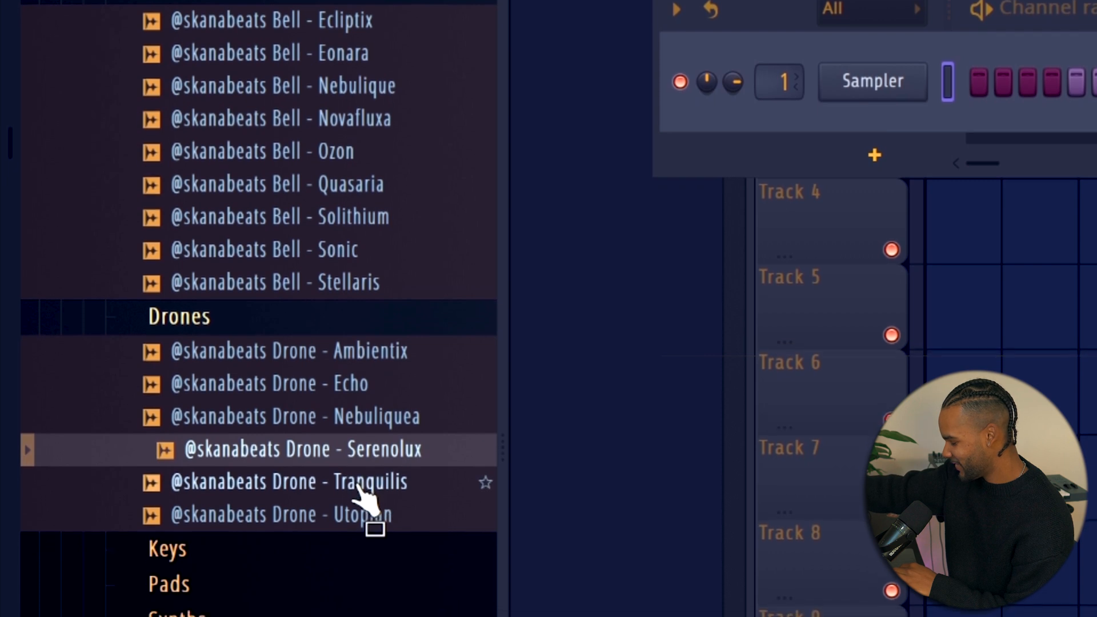
Audition the drone samples in the browser, comparing Serenolux, Utopian, Tranquilis and Nebuliquea
{"action": "left_click", "coordinate": [365, 492]}
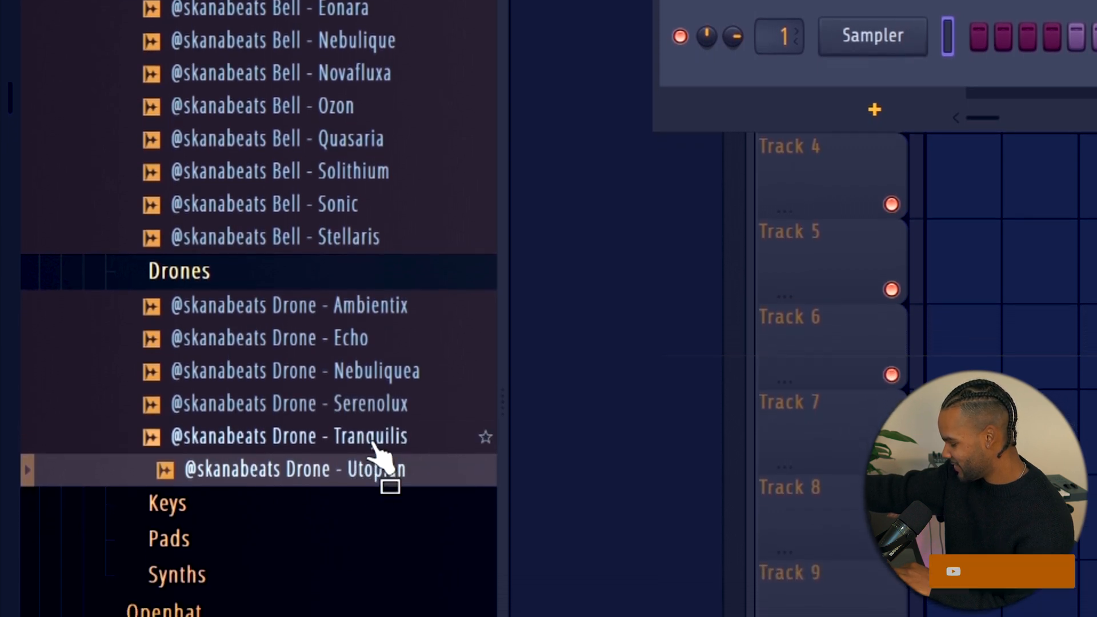
{"action": "left_click", "coordinate": [380, 426]}
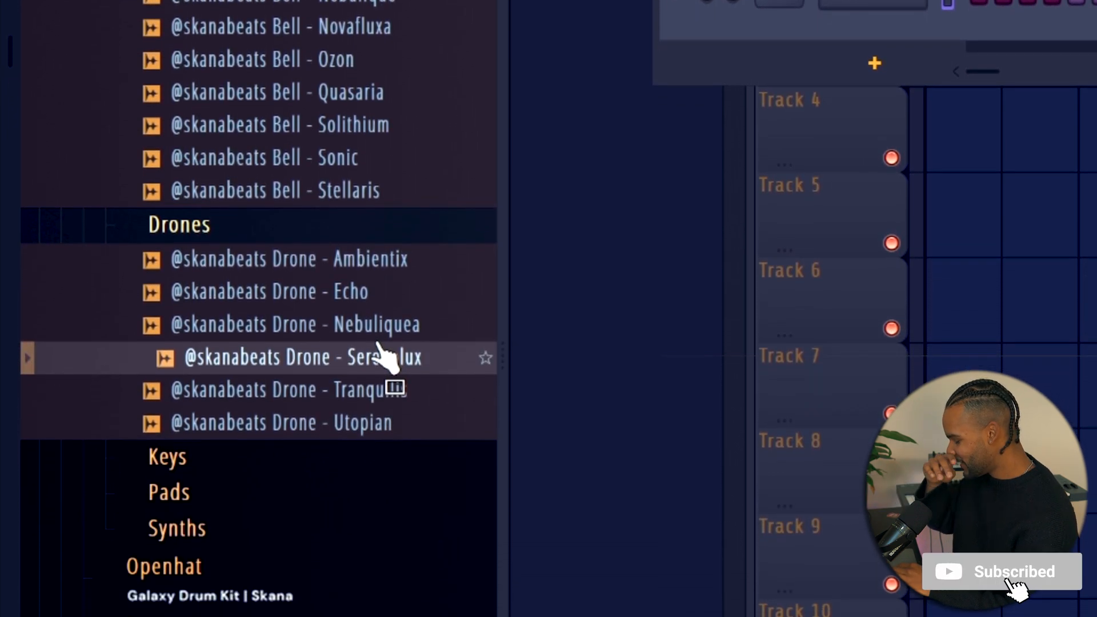
{"action": "left_click", "coordinate": [366, 399]}
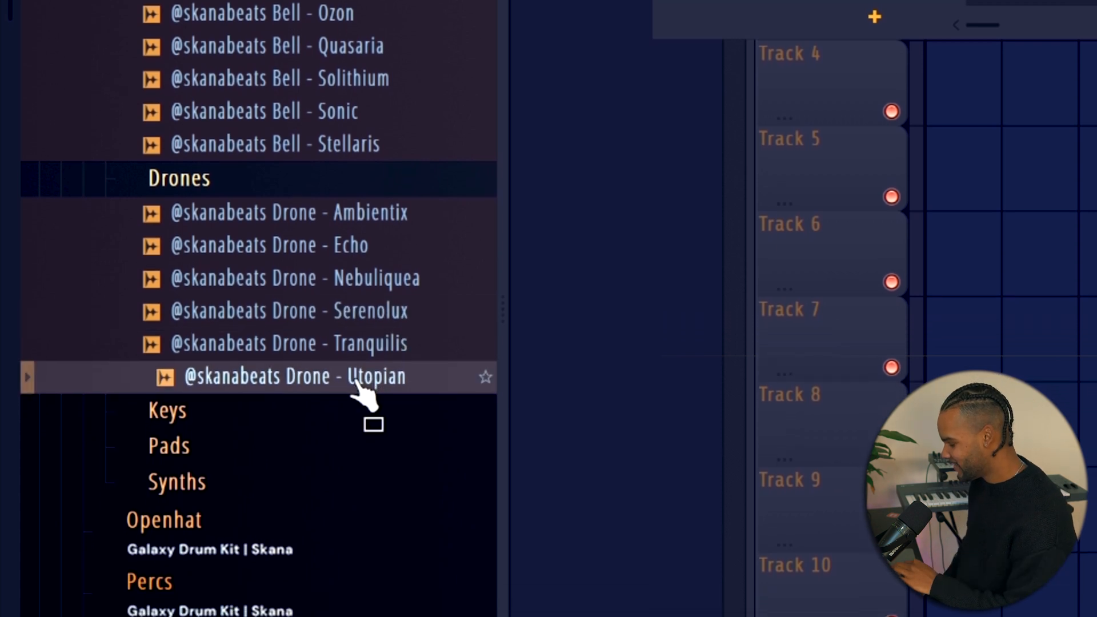
{"action": "left_click", "coordinate": [361, 333]}
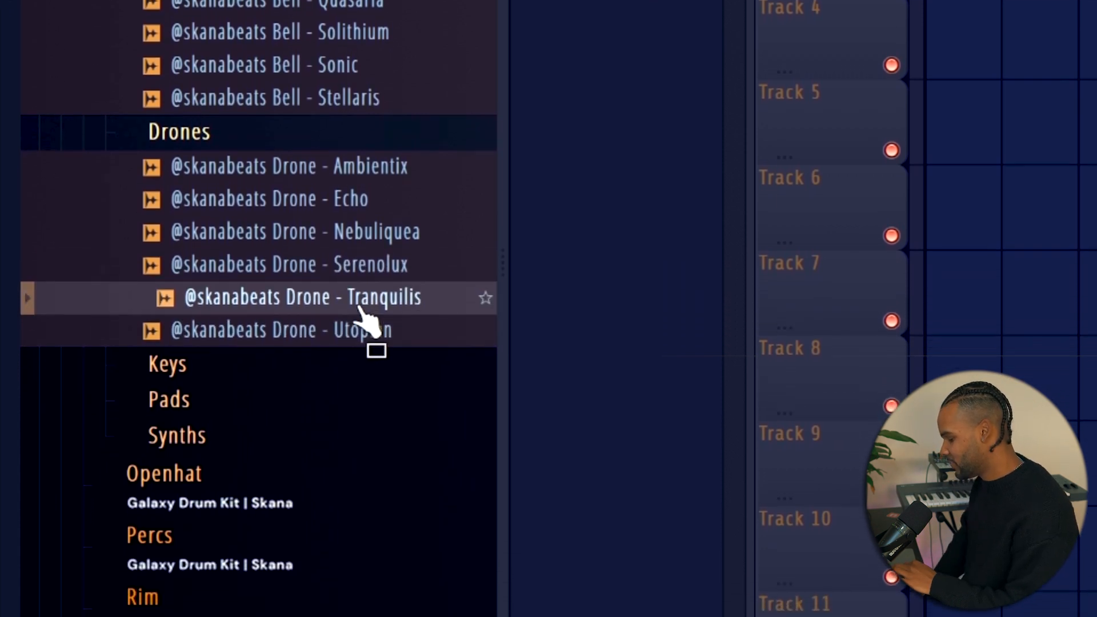
{"action": "left_click", "coordinate": [381, 241]}
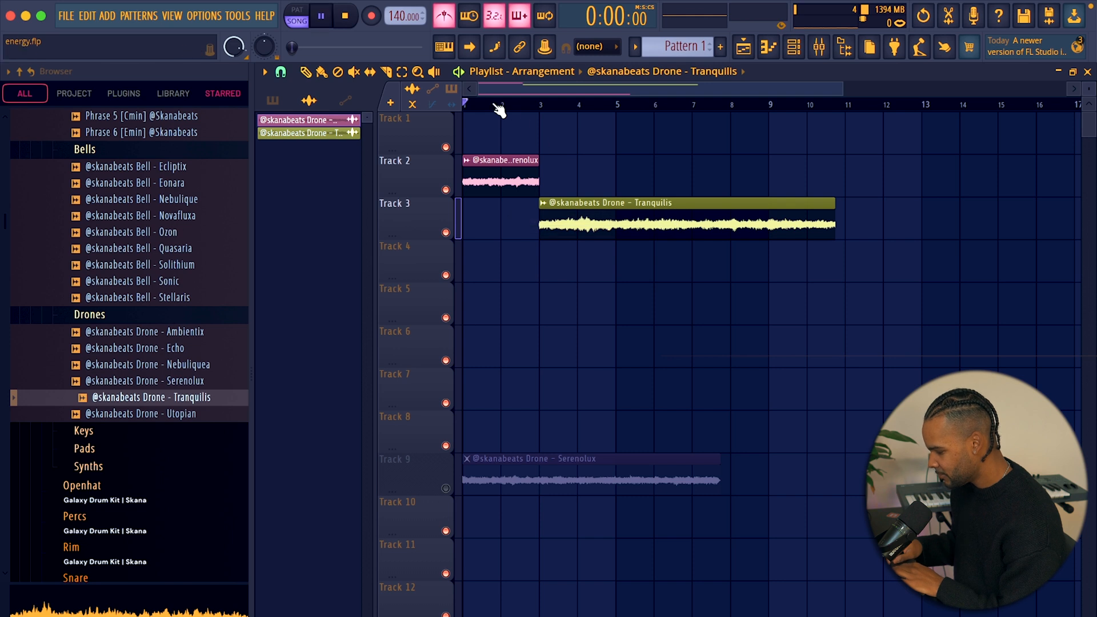
Cut the Tranquilis drone clip on Track 3 at bar 5 and place the Utopian drone at bar 7 on Track 4
{"action": "scroll", "coordinate": [588, 162], "scroll_direction": "up", "scroll_amount": 2}
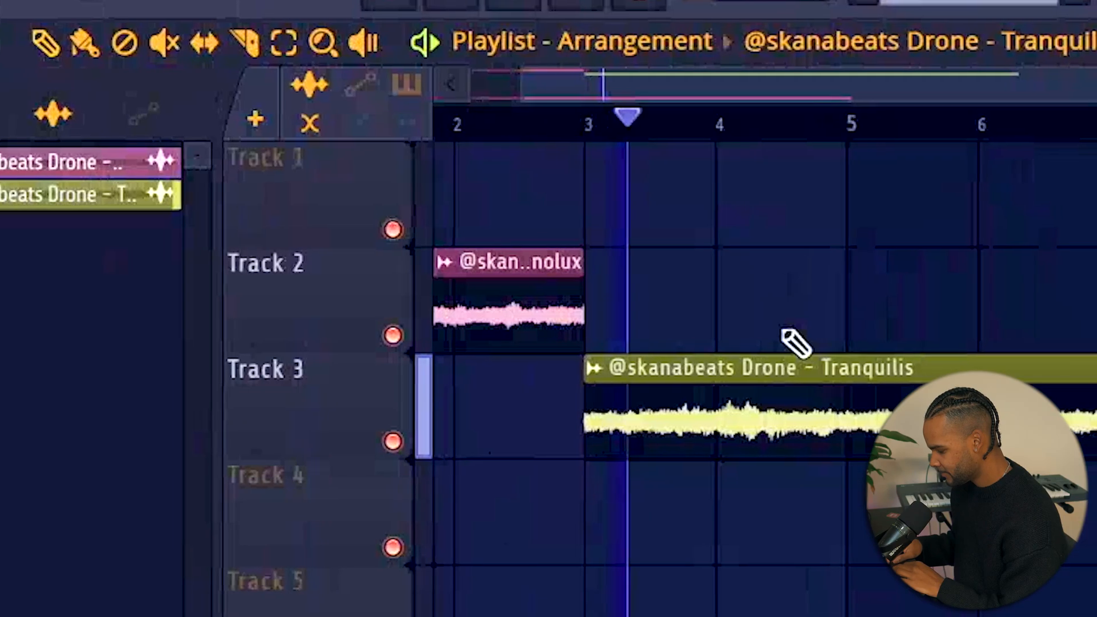
{"action": "key", "text": "c"}
{"action": "left_click_drag", "start_coordinate": [829, 341], "coordinate": [822, 463]}
{"action": "key", "text": "p"}
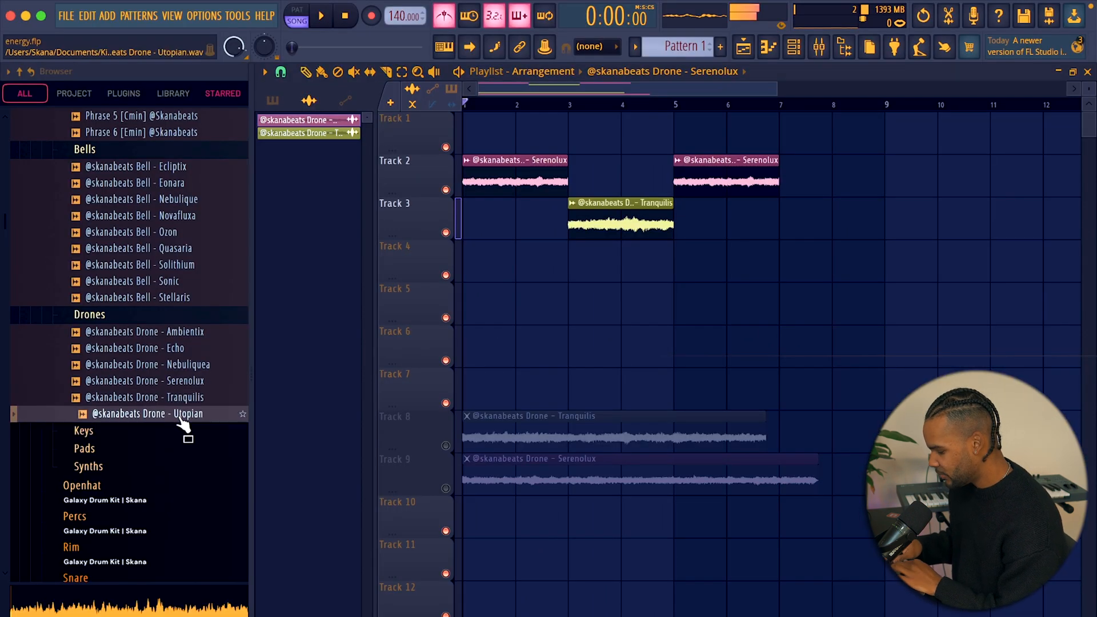
{"action": "left_click_drag", "start_coordinate": [790, 269], "coordinate": [791, 269]}
{"action": "key", "text": "space"}
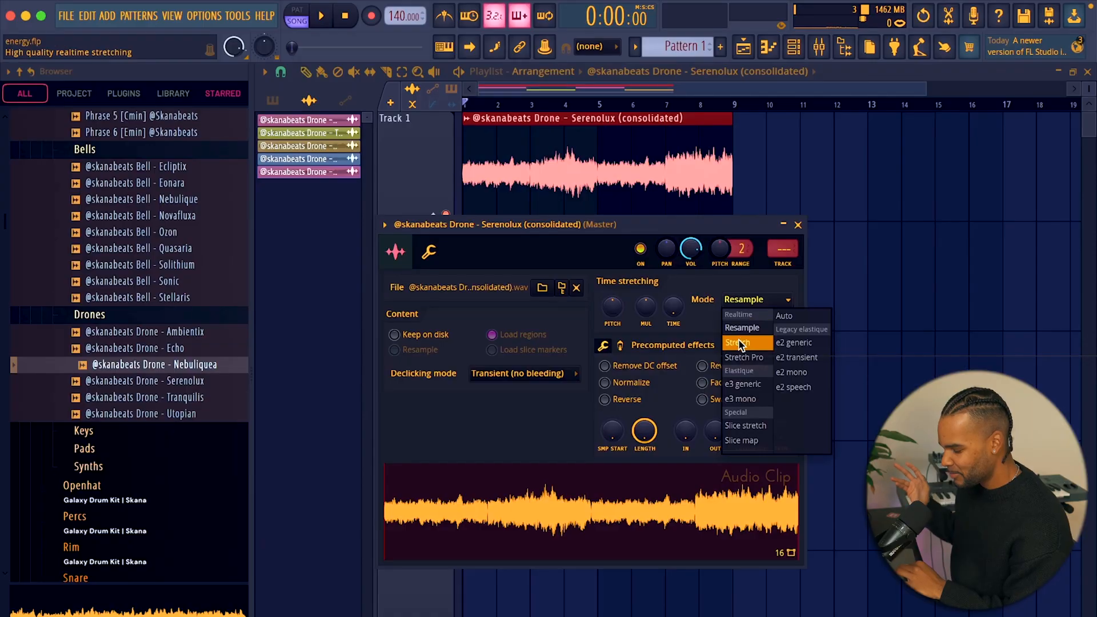
Set the consolidated Serenolux drone clip's time-stretching mode to Stretch and close its settings
{"action": "left_click", "coordinate": [739, 341]}
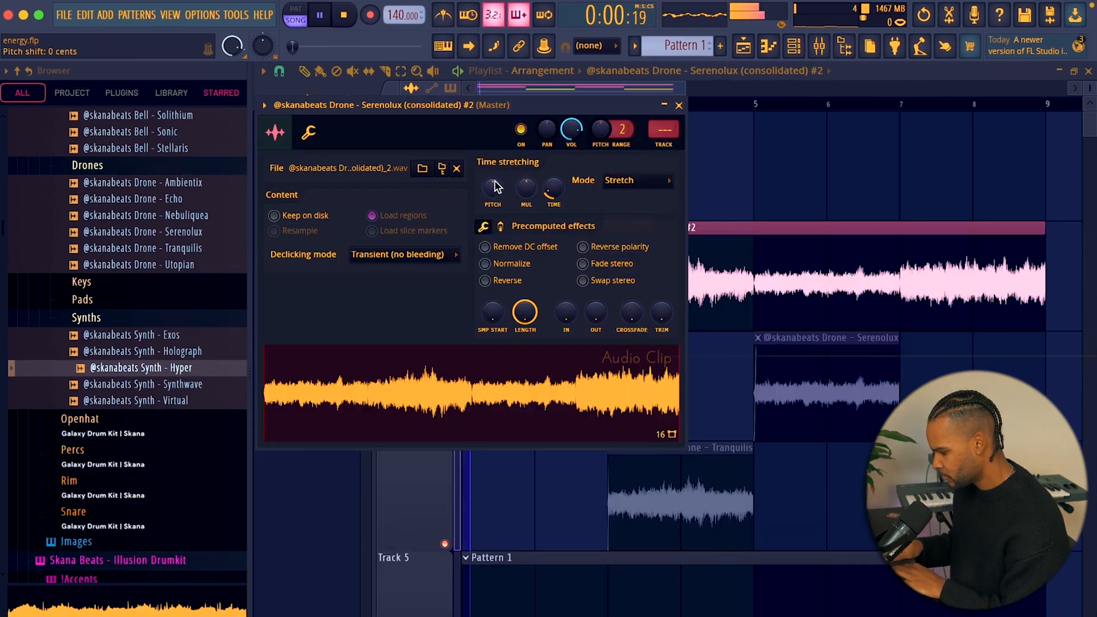
{"action": "key", "text": "Escape"}
{"action": "scroll", "coordinate": [861, 177], "scroll_direction": "down", "scroll_amount": 2}
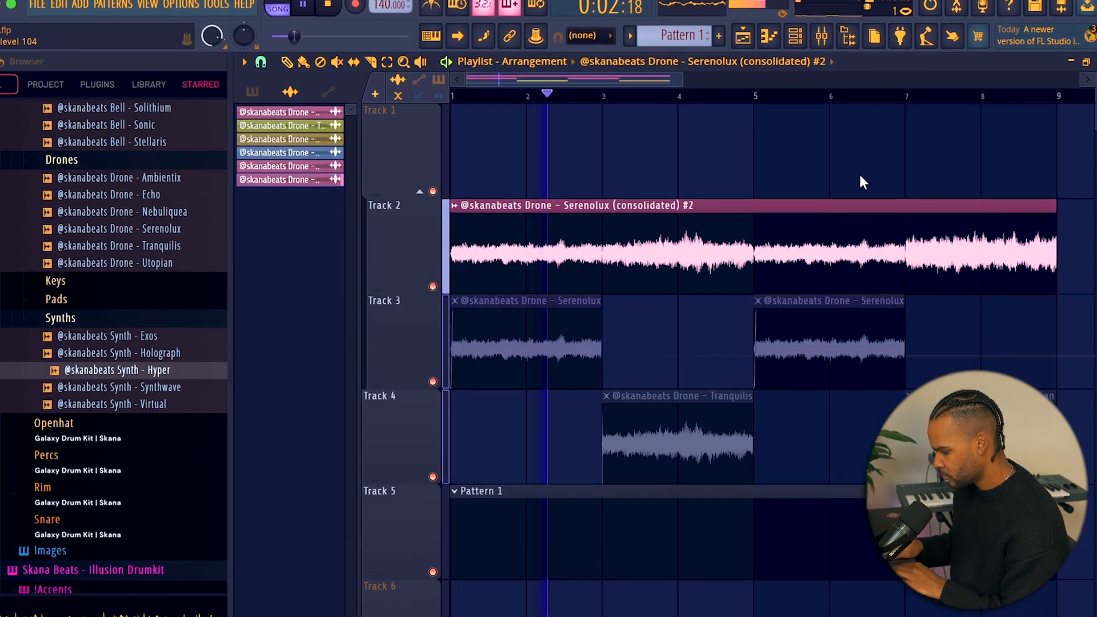
Show the Unsorted channels in the Channel rack and open the piano roll of the Hyper synth channel
{"action": "left_click", "coordinate": [795, 27]}
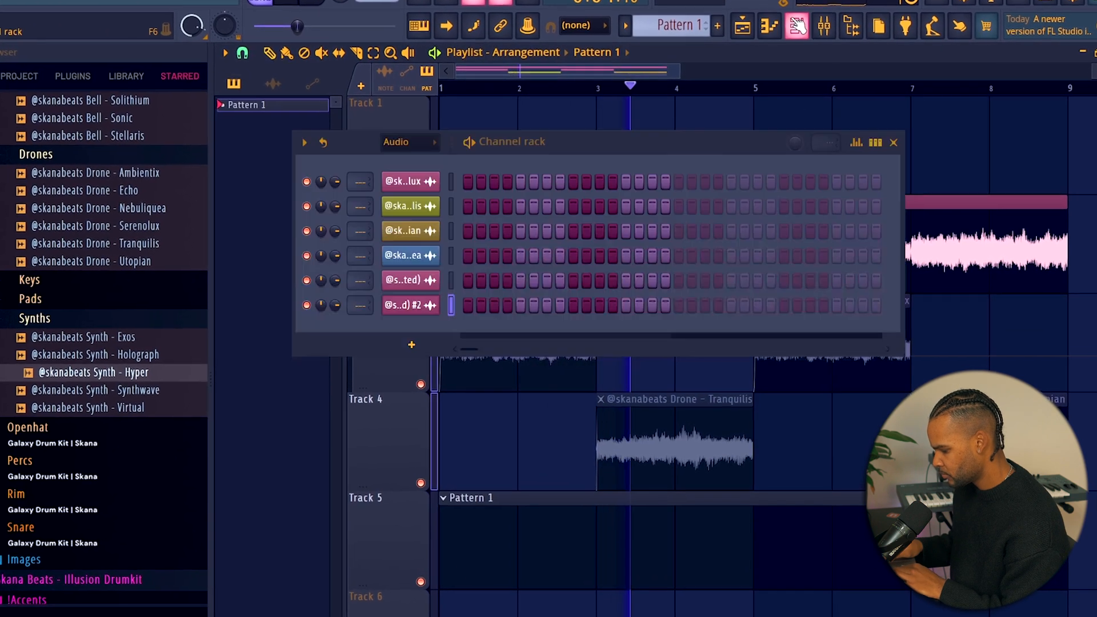
{"action": "left_click", "coordinate": [411, 146]}
{"action": "left_click", "coordinate": [400, 197]}
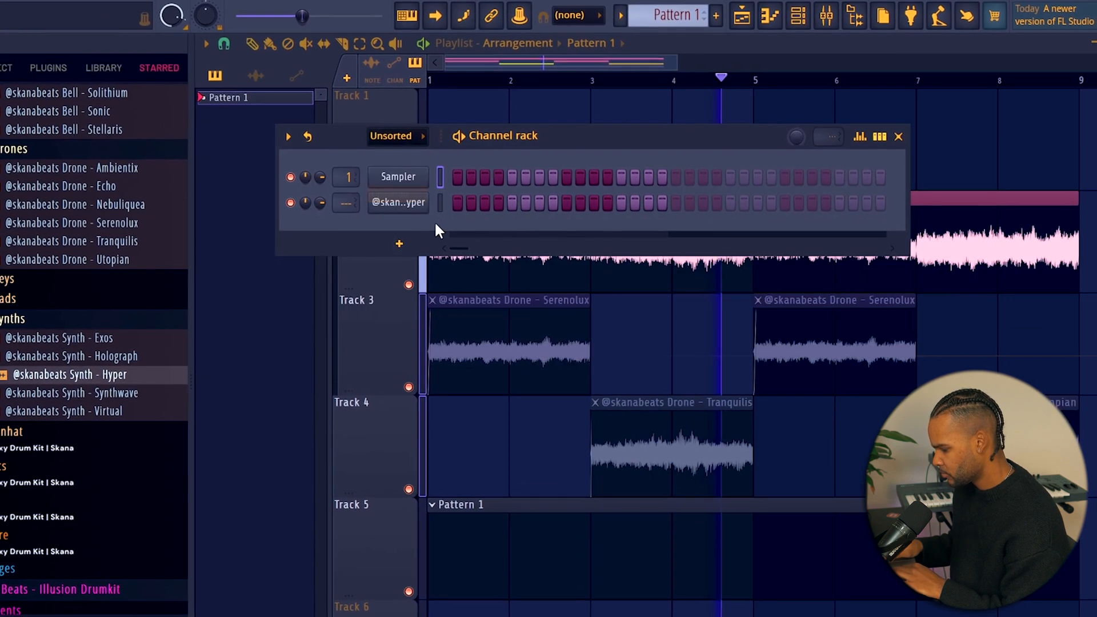
{"action": "left_click", "coordinate": [434, 204]}
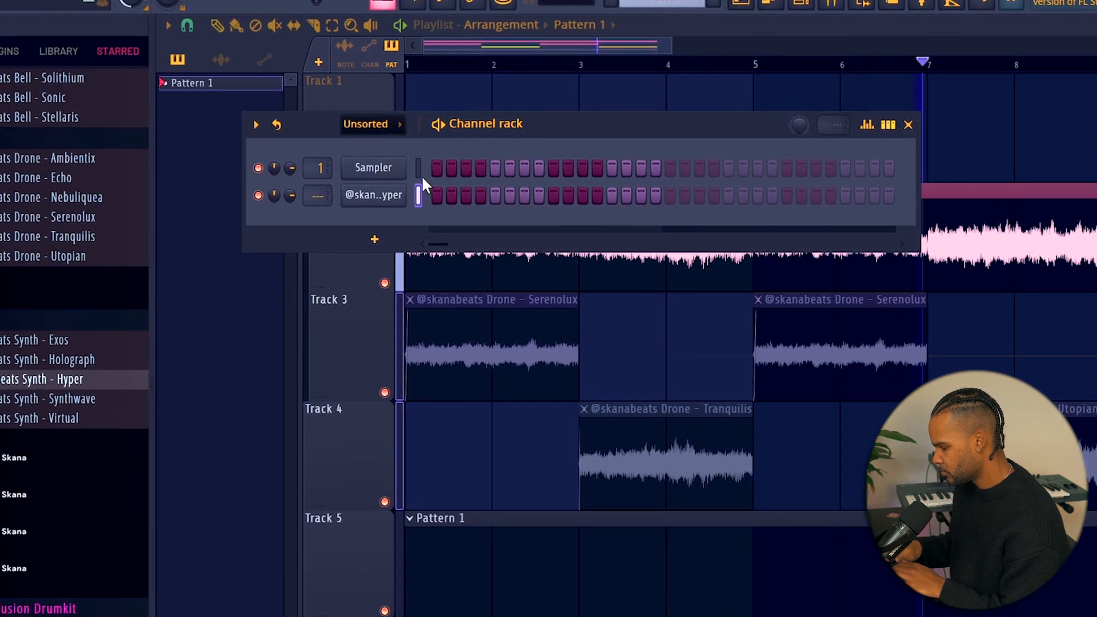
{"action": "right_click", "coordinate": [392, 197]}
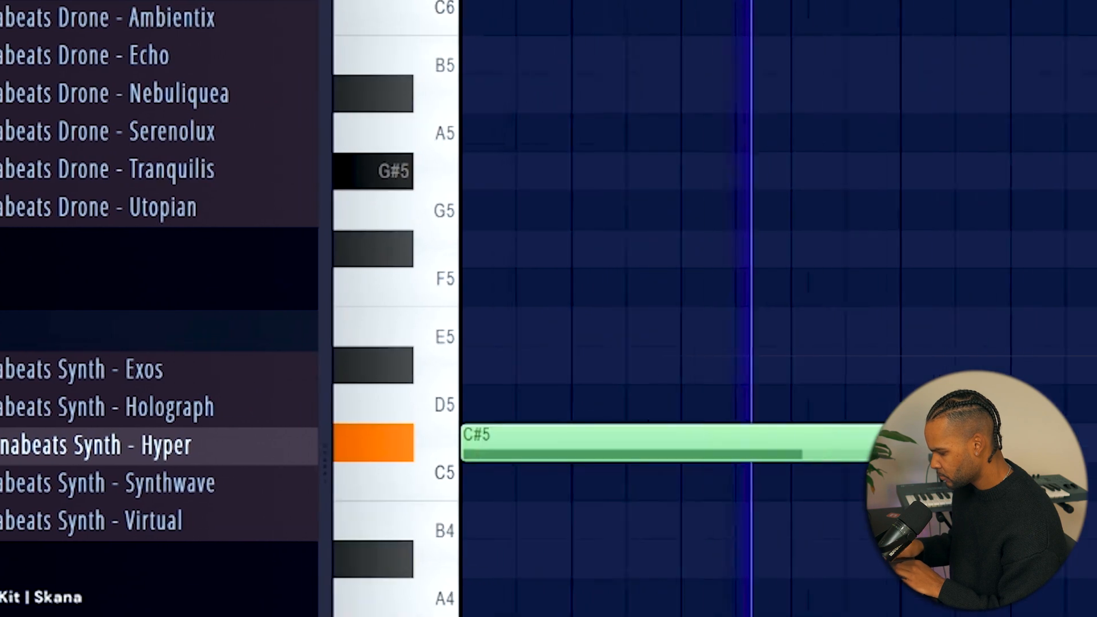
Write a two-bar C#5 note followed by a two-bar G#5 note for the Hyper synth and duplicate the pair
{"action": "left_click", "coordinate": [914, 168]}
{"action": "scroll", "coordinate": [1084, 143], "scroll_direction": "down", "scroll_amount": 1}
{"action": "left_click_drag", "start_coordinate": [613, 442], "coordinate": [828, 441]}
{"action": "left_click_drag", "start_coordinate": [1046, 76], "coordinate": [730, 487]}
{"action": "left_click", "coordinate": [750, 471], "text": "ctrl"}
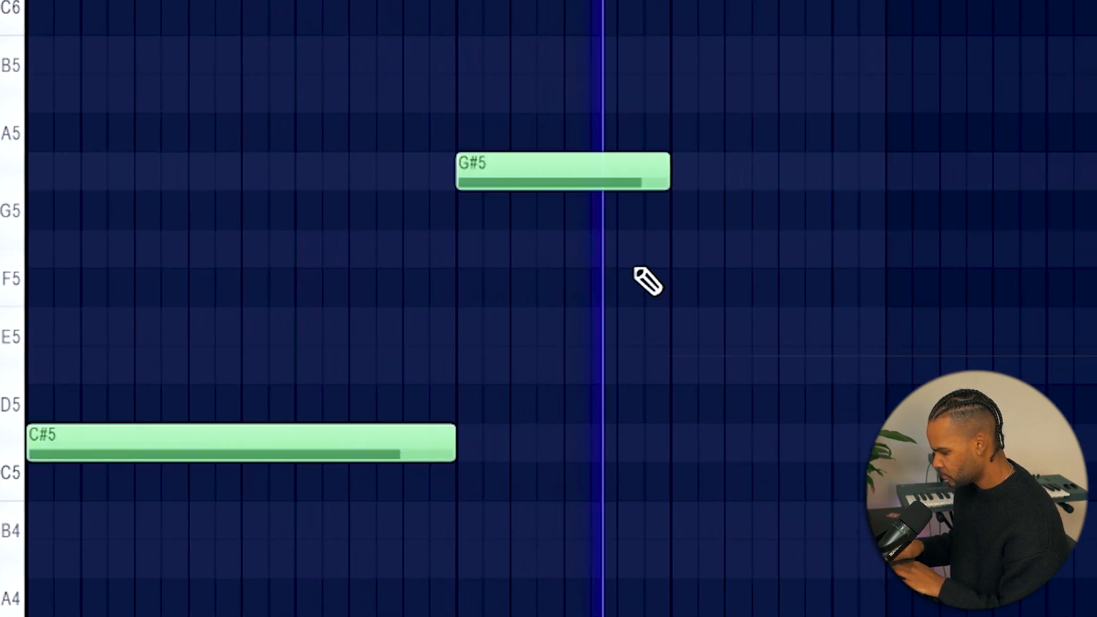
{"action": "left_click_drag", "start_coordinate": [791, 176], "coordinate": [995, 175]}
{"action": "key", "text": "ctrl+b"}
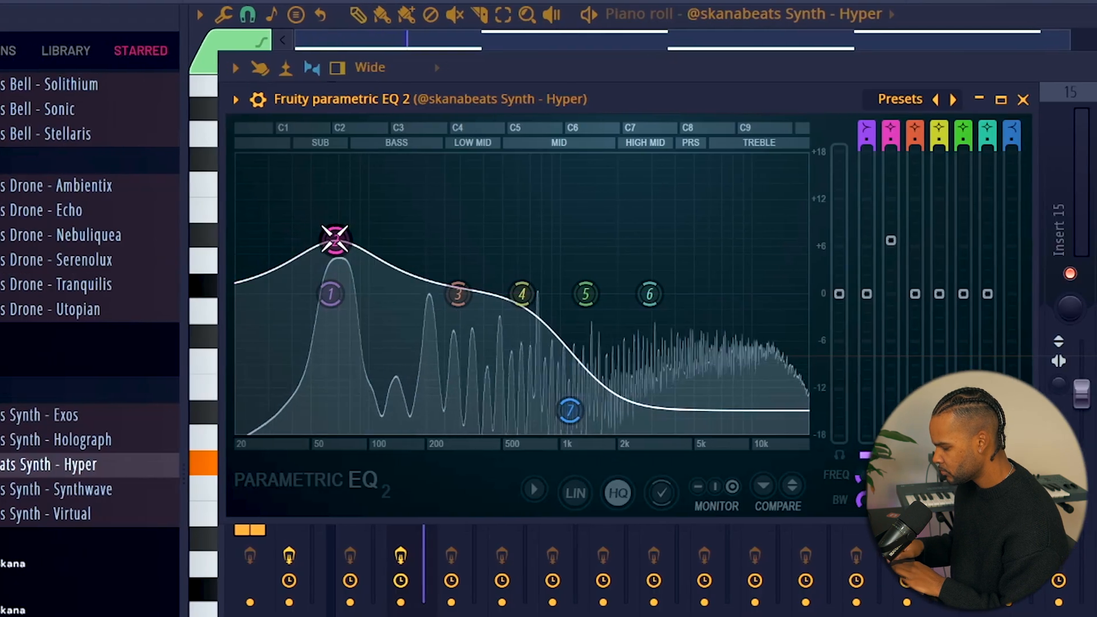
Shape the Hyper synth in Fruity parametric EQ 2 with a boosted low band and a high-shelf cut
{"action": "scroll", "coordinate": [335, 239], "scroll_direction": "down", "scroll_amount": 8}
{"action": "left_click_drag", "start_coordinate": [336, 239], "coordinate": [271, 213]}
{"action": "left_click_drag", "start_coordinate": [508, 410], "coordinate": [478, 416]}
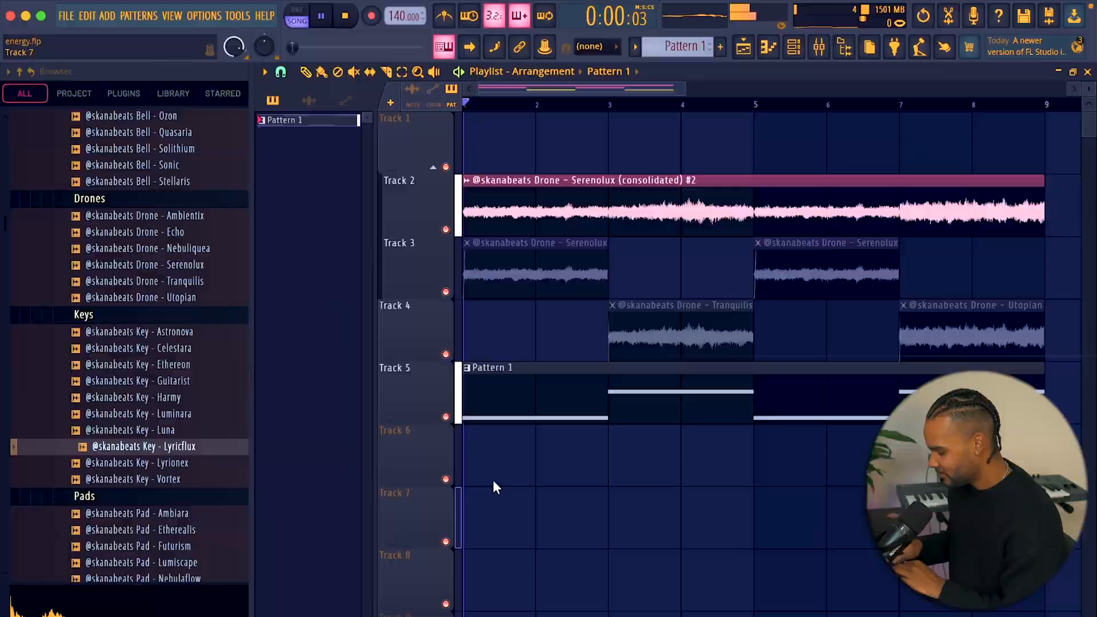
Open the piano roll of the Key - Lyricflux channel from the Channel rack
{"action": "left_click", "coordinate": [794, 48]}
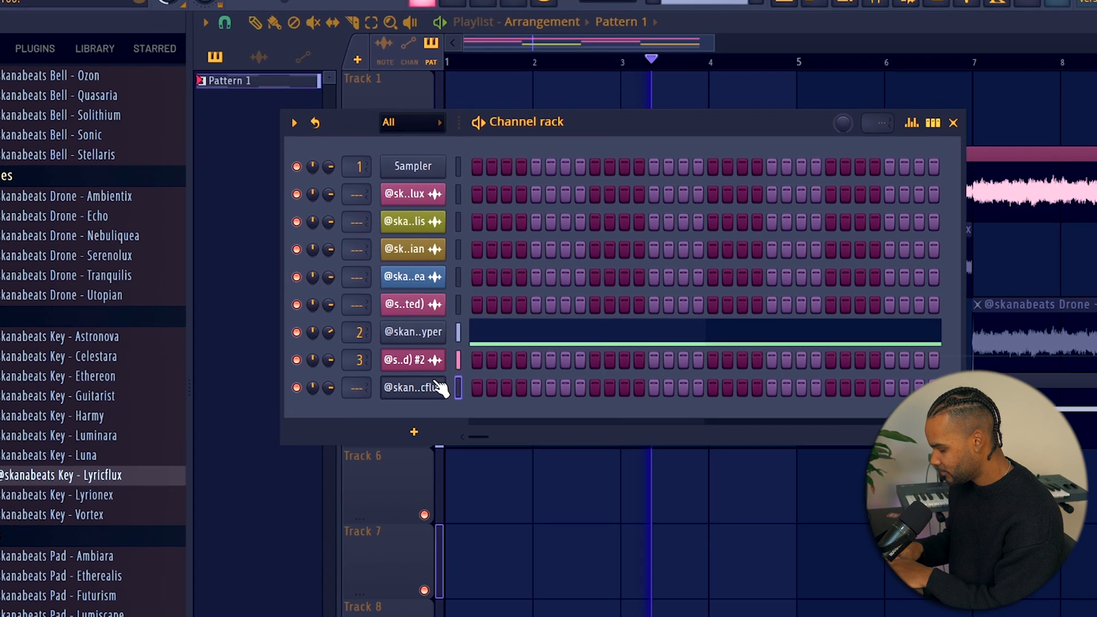
{"action": "right_click", "coordinate": [429, 394]}
{"action": "left_click", "coordinate": [457, 393]}
Place a helper D5 note at bar 5, apply quick legato to the Lyricflux melody, and delete the helper note
{"action": "left_click", "coordinate": [763, 327]}
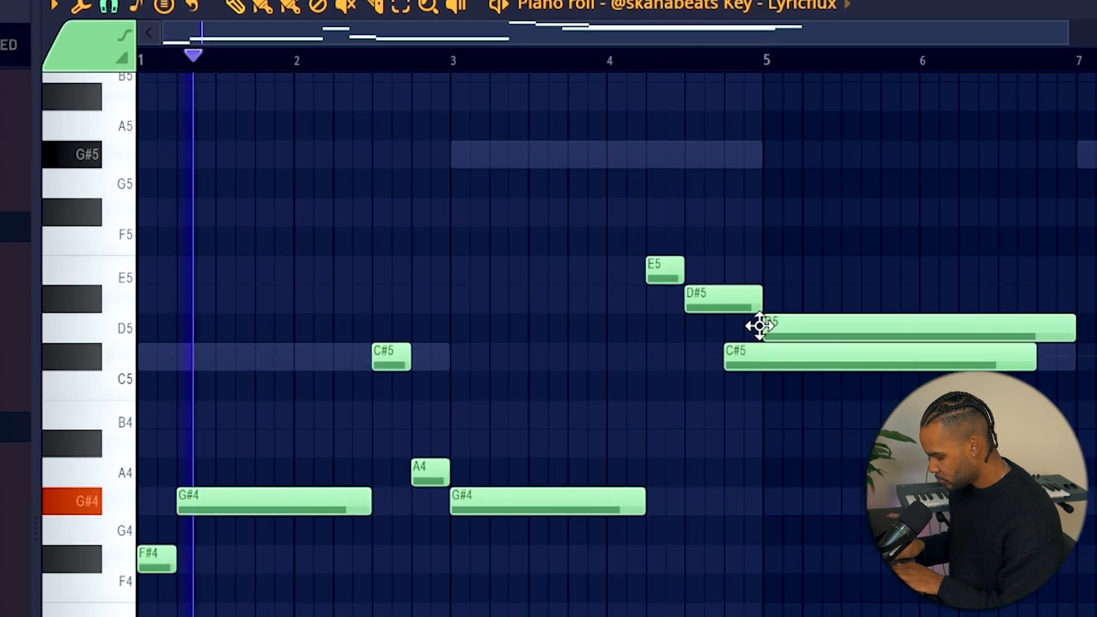
{"action": "key", "text": "ctrl+l"}
{"action": "right_click", "coordinate": [762, 330]}
{"action": "right_click", "coordinate": [808, 322]}
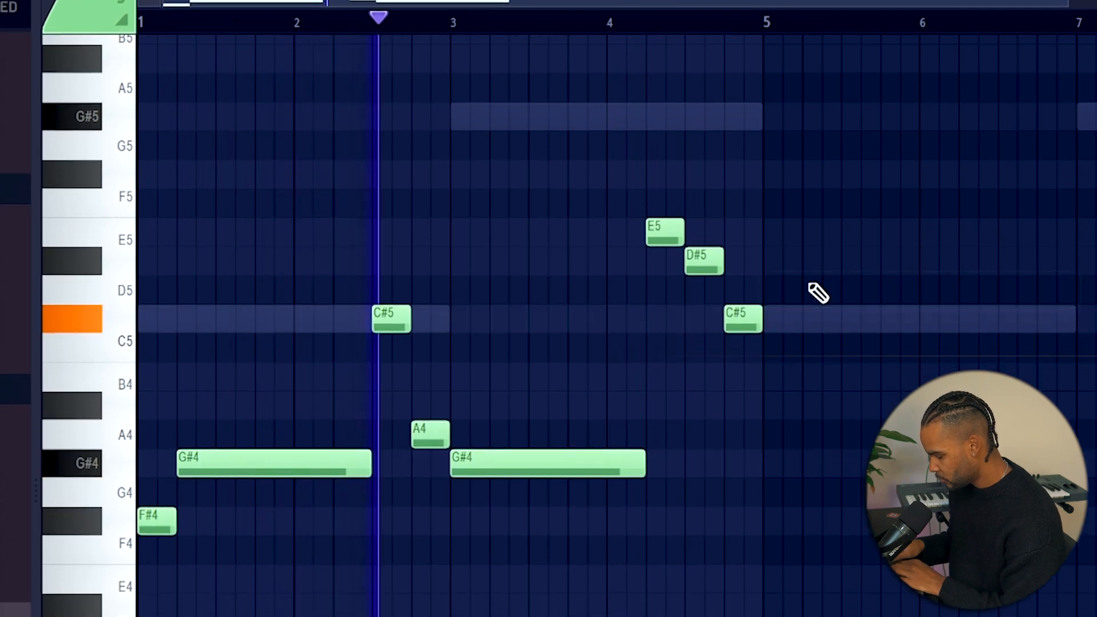
Add a two-bar G#3 note at bar 1 and a two-bar C#4 note at bar 3 beneath the Lyricflux melody
{"action": "scroll", "coordinate": [443, 543], "scroll_direction": "down", "scroll_amount": 4}
{"action": "left_click", "coordinate": [256, 563]}
{"action": "left_click_drag", "start_coordinate": [255, 564], "coordinate": [67, 480]}
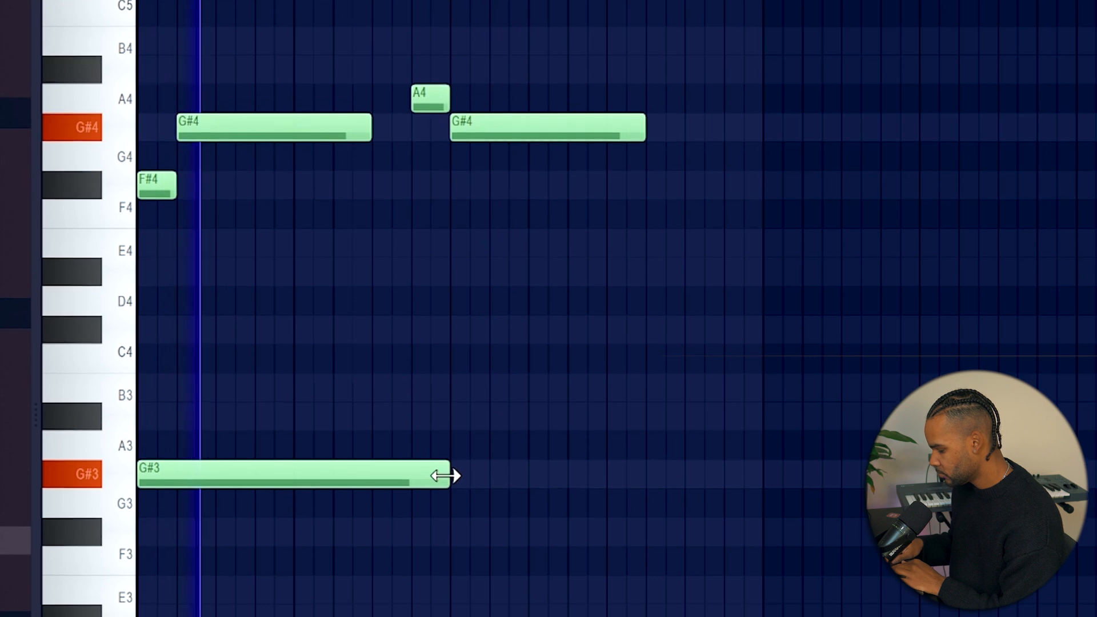
{"action": "left_click_drag", "start_coordinate": [478, 476], "coordinate": [460, 477]}
{"action": "mouse_move", "coordinate": [460, 439]}
{"action": "left_mouse_down"}
{"action": "mouse_move", "coordinate": [447, 438]}
{"action": "mouse_move", "coordinate": [482, 439]}
{"action": "left_mouse_up"}
{"action": "left_click_drag", "start_coordinate": [481, 402], "coordinate": [483, 384]}
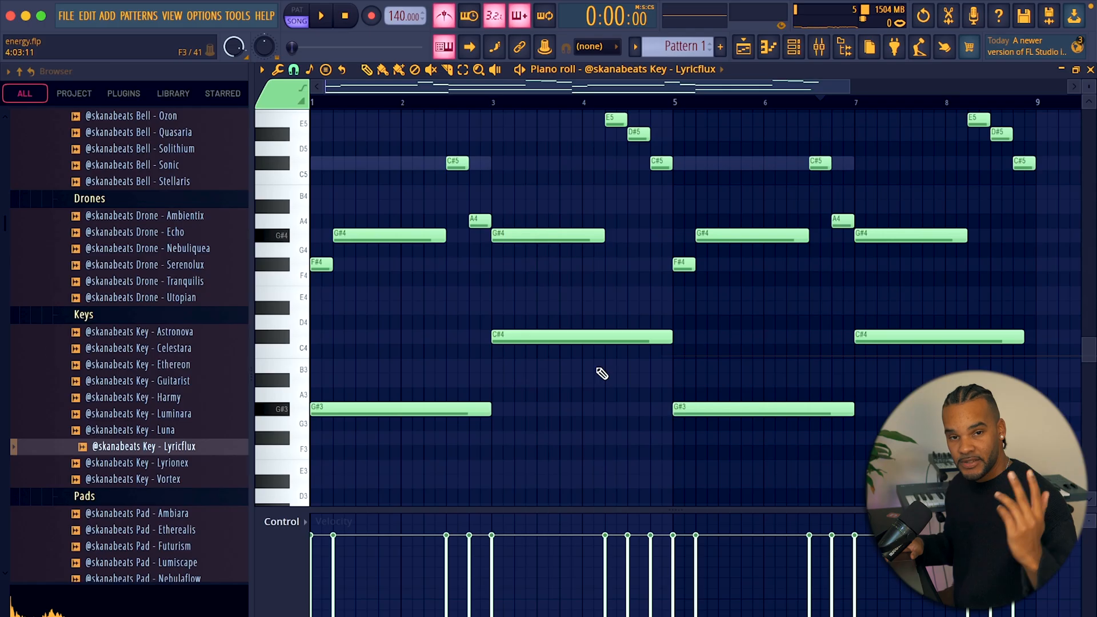
Double the Lyricflux G#3 and C#4 bass notes an octave lower on G#2 and C#3, and select the lower layer
{"action": "left_click_drag", "start_coordinate": [909, 320], "coordinate": [350, 483]}
{"action": "key", "text": "ctrl+Down"}
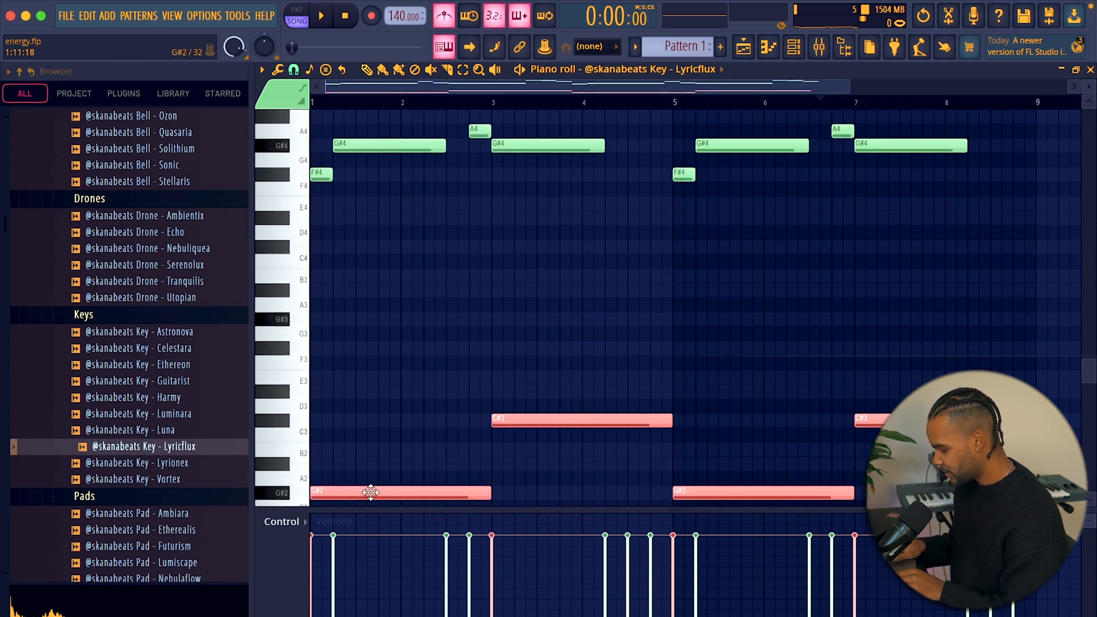
{"action": "key", "text": "ctrl+Up"}
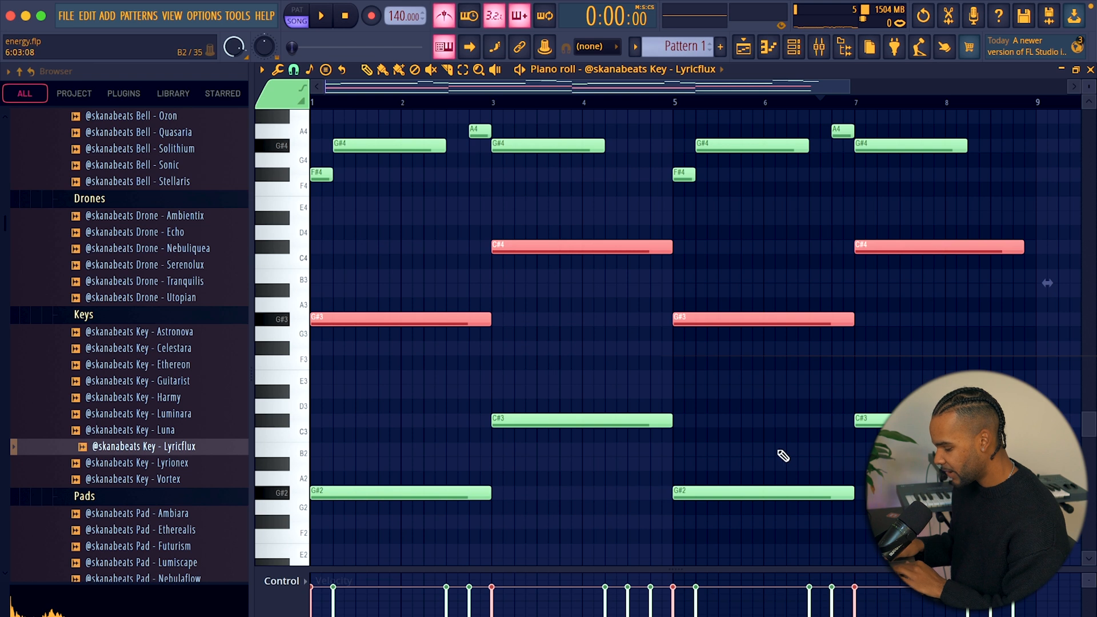
{"action": "left_click_drag", "start_coordinate": [878, 383], "coordinate": [394, 532]}
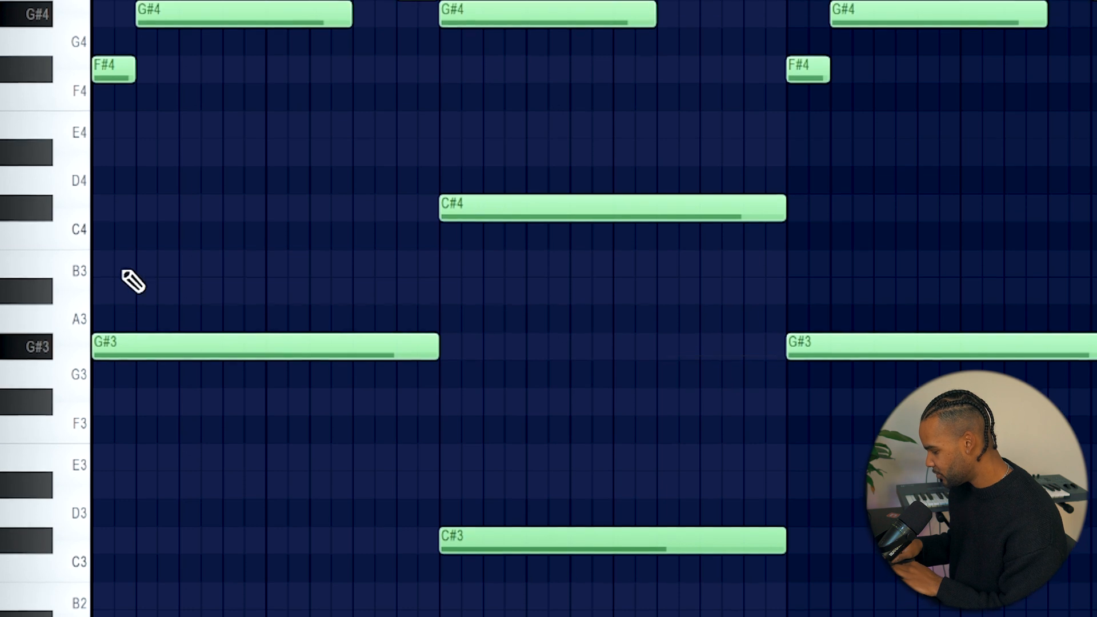
Add sustained C#, E and G# harmony notes across the first four bars of the Lyricflux part to form chords
{"action": "left_click", "coordinate": [314, 276]}
{"action": "left_click", "coordinate": [354, 171]}
{"action": "left_click_drag", "start_coordinate": [387, 198], "coordinate": [354, 326]}
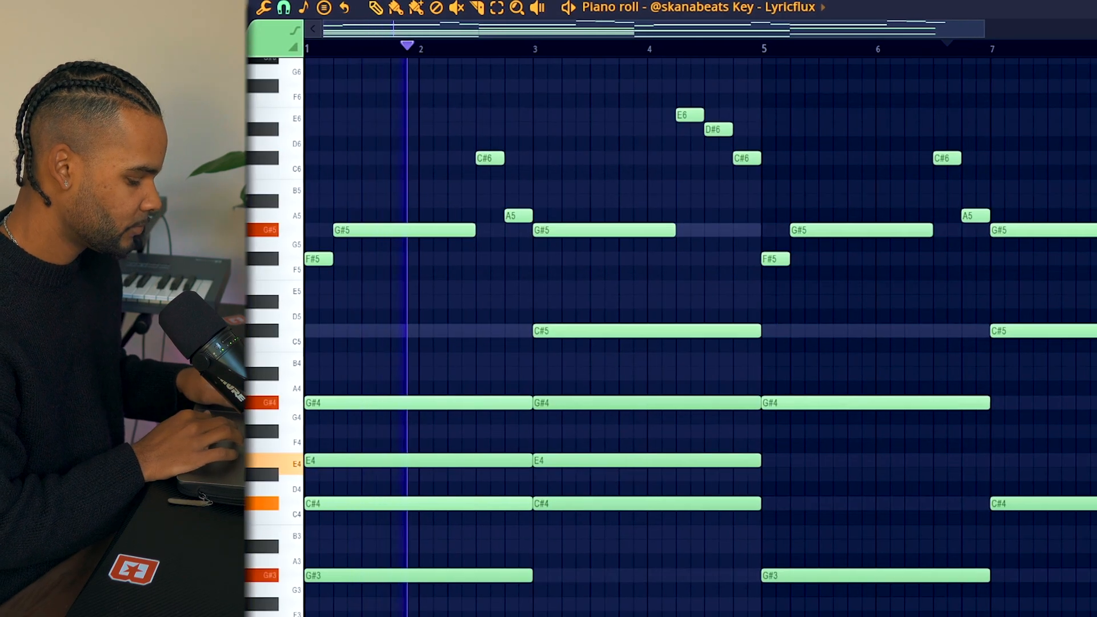
Copy the Lyricflux E4 and G#4 chord notes from bar 3 to bar 7
{"action": "scroll", "coordinate": [642, 513], "scroll_direction": "up", "scroll_amount": 1}
{"action": "scroll", "coordinate": [642, 513], "scroll_direction": "down", "scroll_amount": 4}
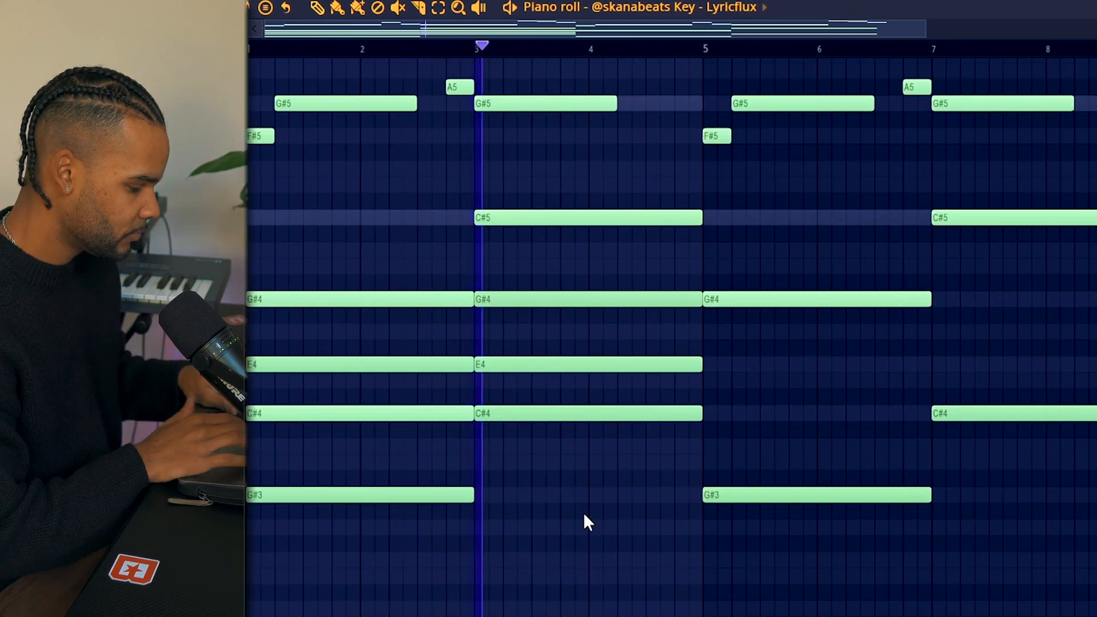
{"action": "left_click_drag", "start_coordinate": [583, 388], "coordinate": [580, 300]}
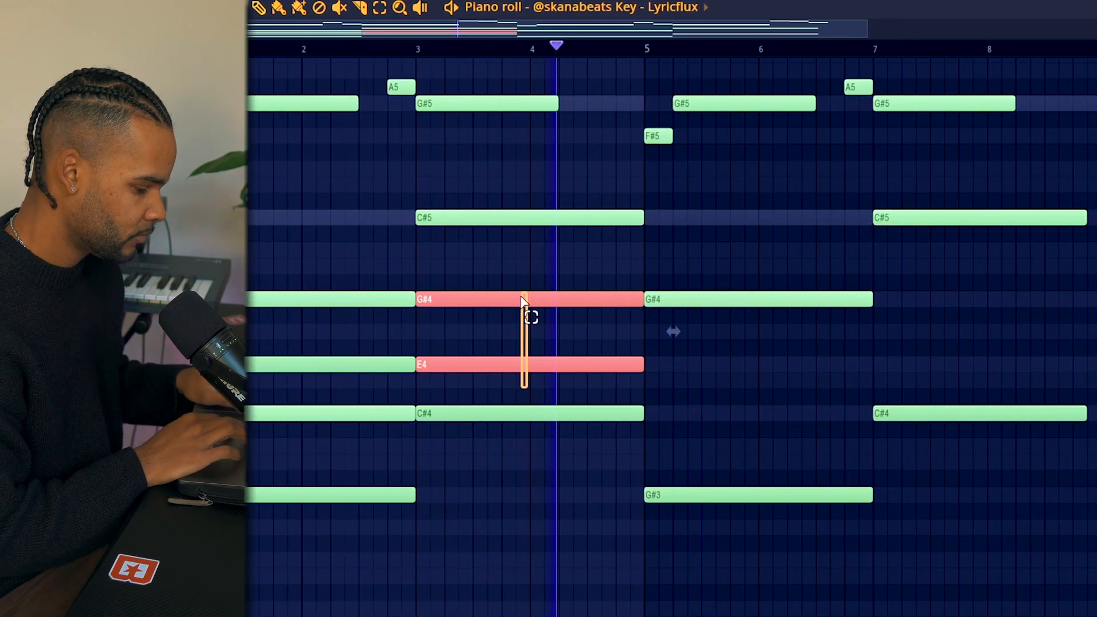
{"action": "left_click_drag", "start_coordinate": [497, 297], "coordinate": [913, 296]}
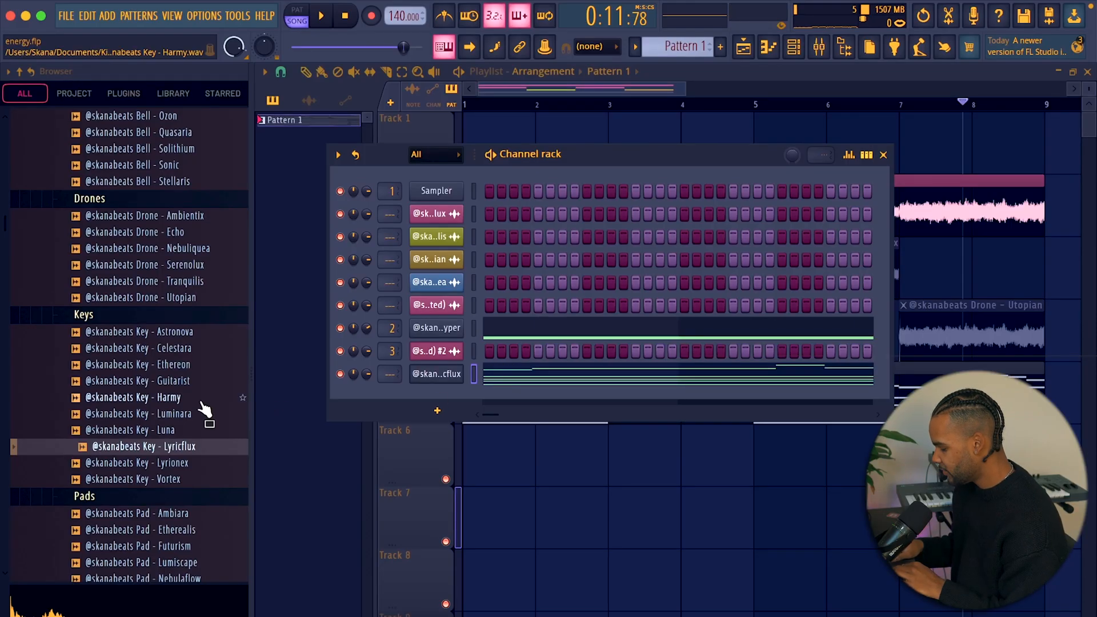
Load the Bell - Sonic sample as a new channel, give its volume envelope about 43% hold time, and close its settings
{"action": "left_click", "coordinate": [191, 430]}
{"action": "scroll", "coordinate": [168, 246], "scroll_direction": "up", "scroll_amount": 2}
{"action": "left_click", "coordinate": [162, 217]}
{"action": "left_click_drag", "start_coordinate": [386, 379], "coordinate": [416, 398]}
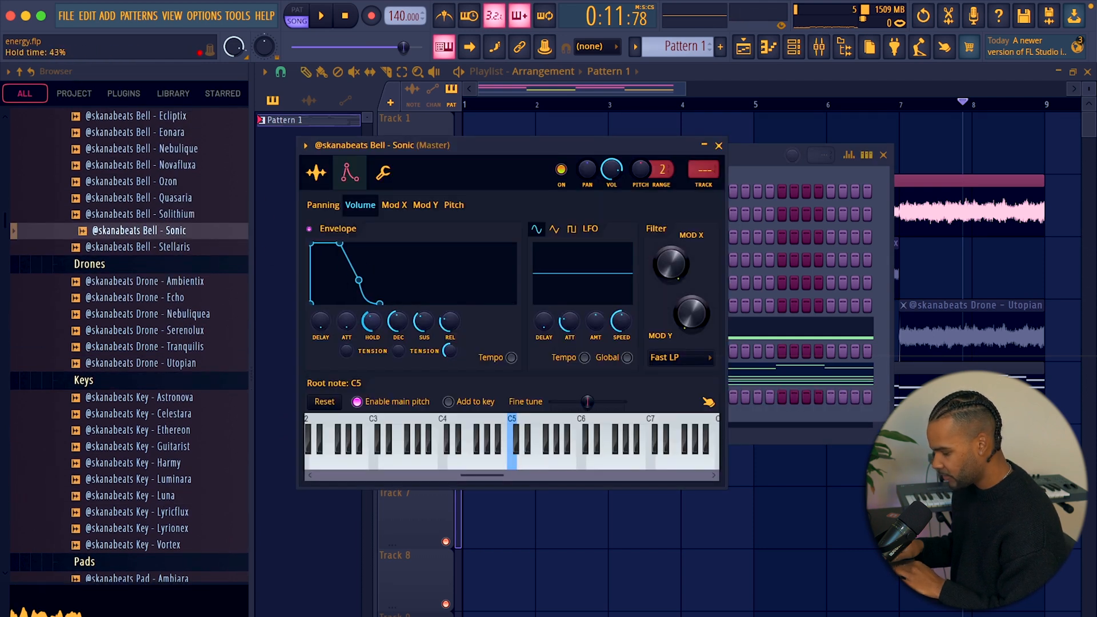
{"action": "left_click", "coordinate": [719, 147]}
Copy the Lyricflux notes to the Bell - Sonic channel and open the bell's piano roll
{"action": "left_click", "coordinate": [473, 374]}
{"action": "key", "text": "super+c"}
{"action": "left_click", "coordinate": [474, 395]}
{"action": "key", "text": "super+v"}
{"action": "left_click", "coordinate": [515, 395]}
{"action": "scroll", "coordinate": [514, 395], "scroll_direction": "up", "scroll_amount": 4}
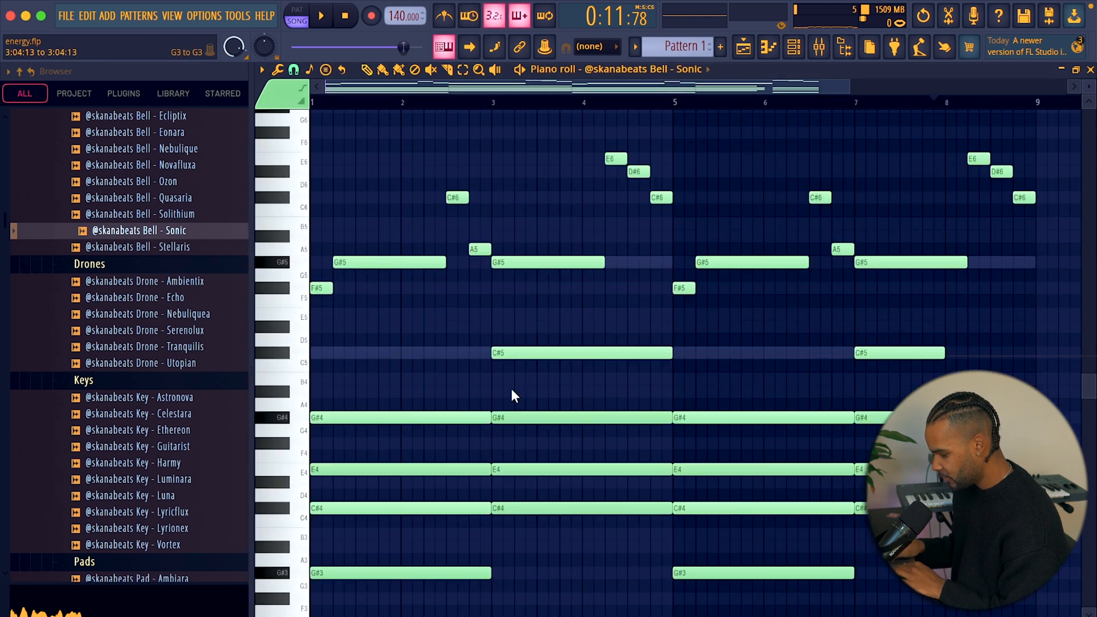
Delete all chord and bass notes from C#5 downward in the Bell - Sonic part, keeping only the melody, and close its piano roll
{"action": "left_click_drag", "start_coordinate": [1018, 345], "coordinate": [312, 614]}
{"action": "key", "text": "Delete"}
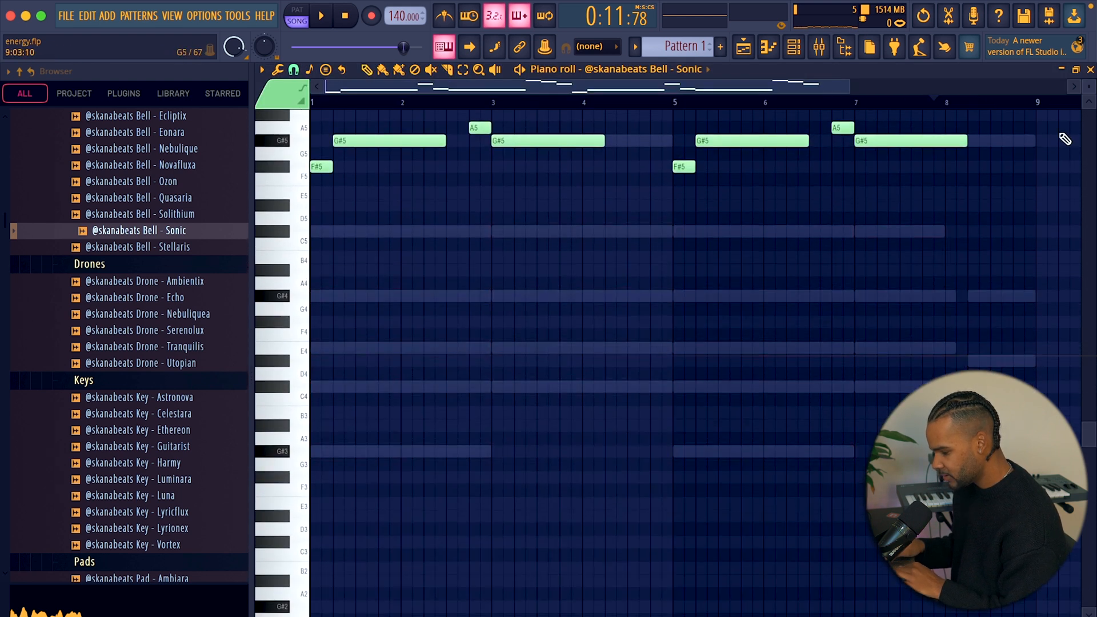
{"action": "left_click", "coordinate": [1090, 70]}
Open the Lyricflux piano roll and delete high melody notes above its chords
{"action": "left_click", "coordinate": [554, 379]}
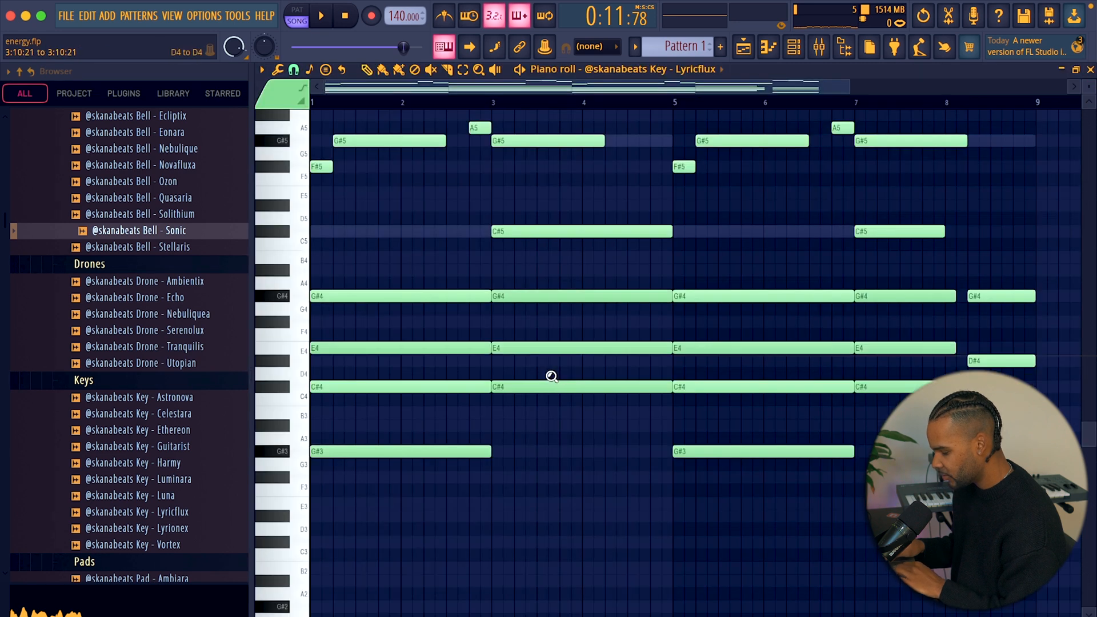
{"action": "left_click_drag", "start_coordinate": [851, 211], "coordinate": [436, 205]}
{"action": "key", "text": "Delete"}
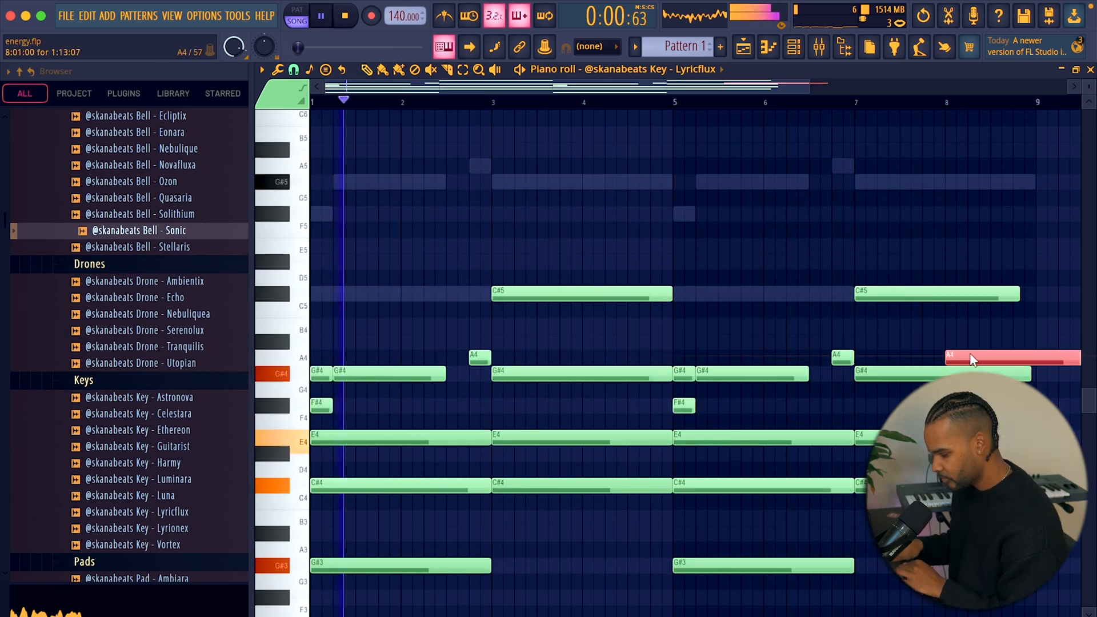
{"action": "key", "text": "Delete"}
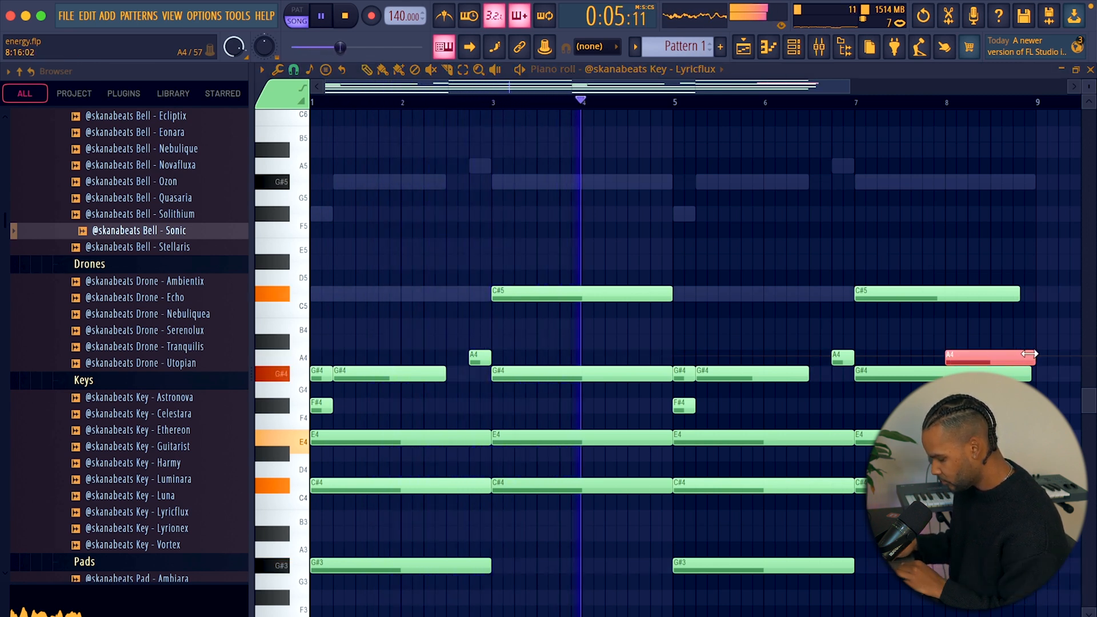
Load Guitar Rig 6's Filtered Raum preset on the Bell - Sonic mixer track and set its PanCake2 mix to 62%
{"action": "key", "text": "alt+f"}
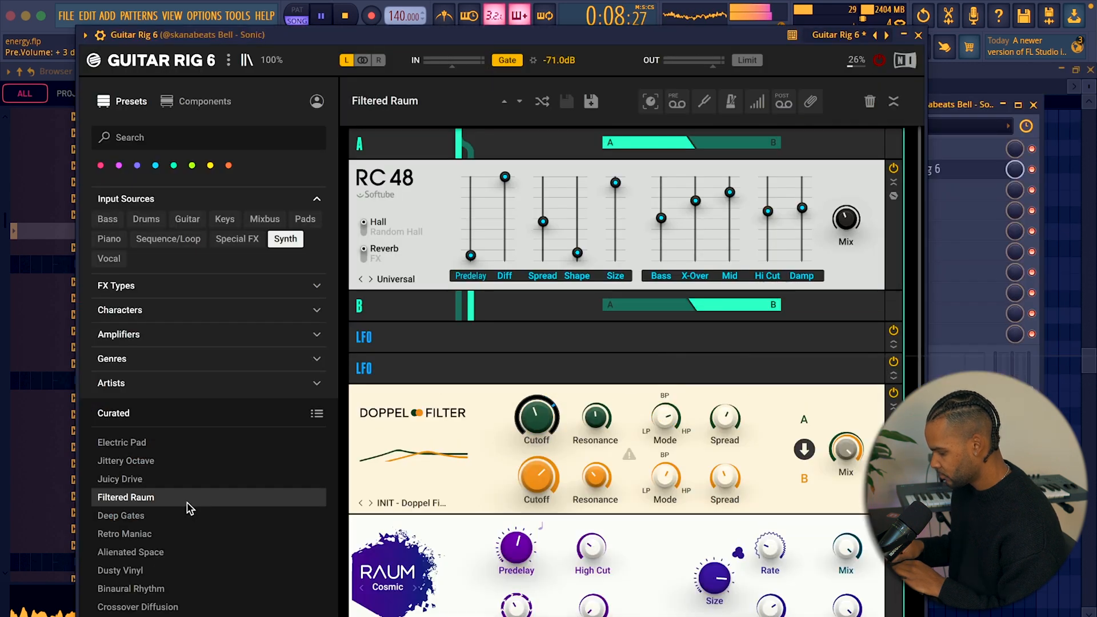
{"action": "left_click", "coordinate": [918, 36]}
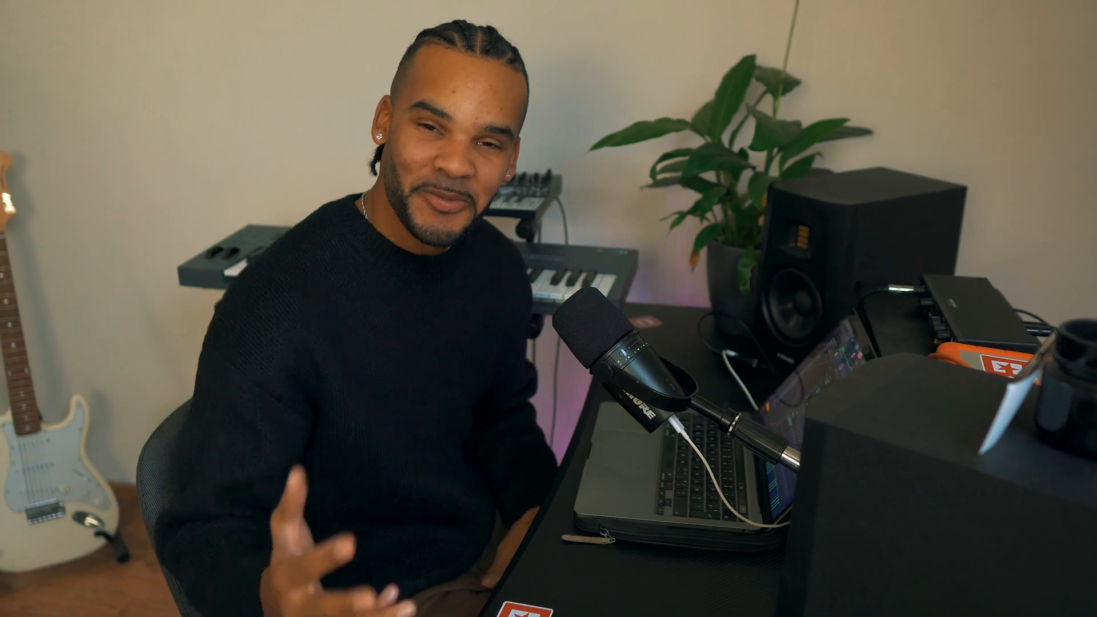
{"action": "left_click_drag", "start_coordinate": [361, 170], "coordinate": [643, 78]}
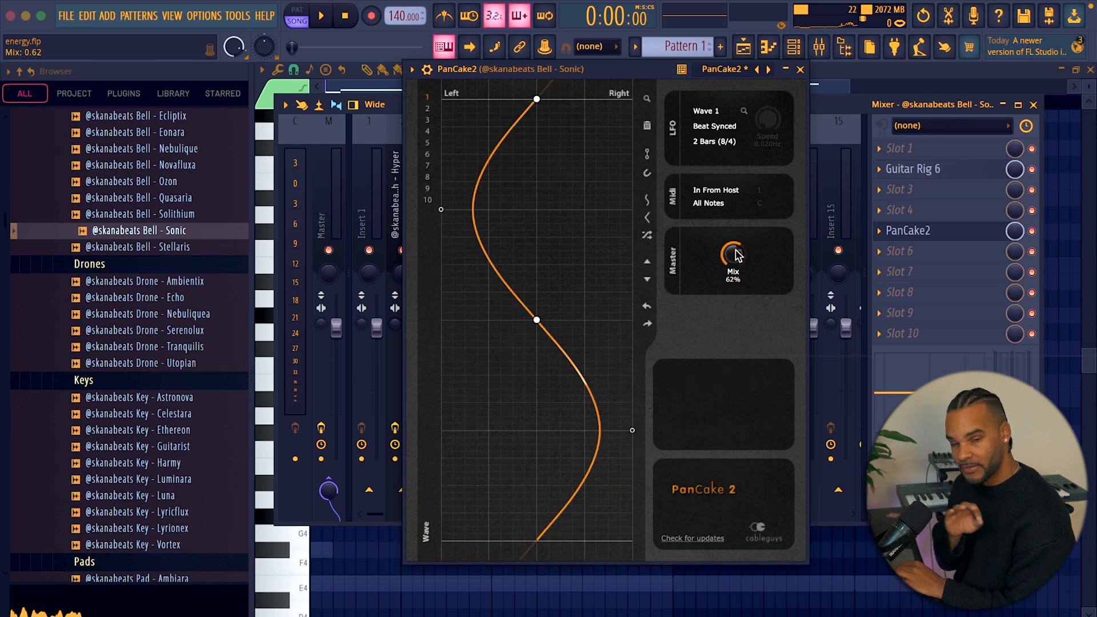
{"action": "left_click", "coordinate": [917, 169]}
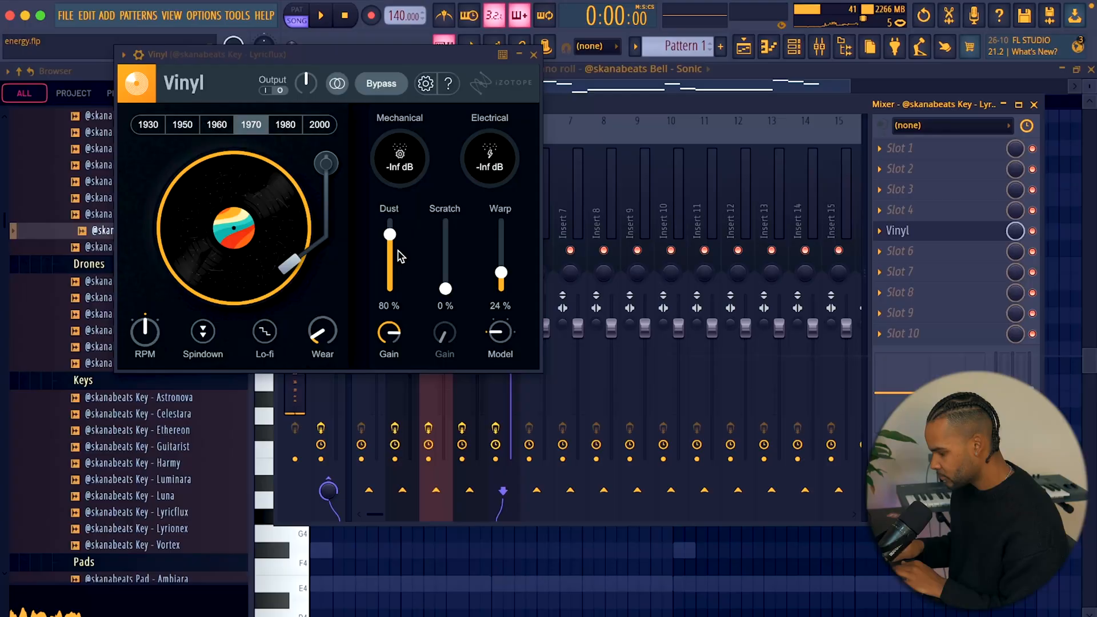
Set Vinyl's dust to 0% and reduce its wear on the Lyricflux mixer track, closing the effect
{"action": "left_click_drag", "start_coordinate": [390, 273], "coordinate": [390, 293]}
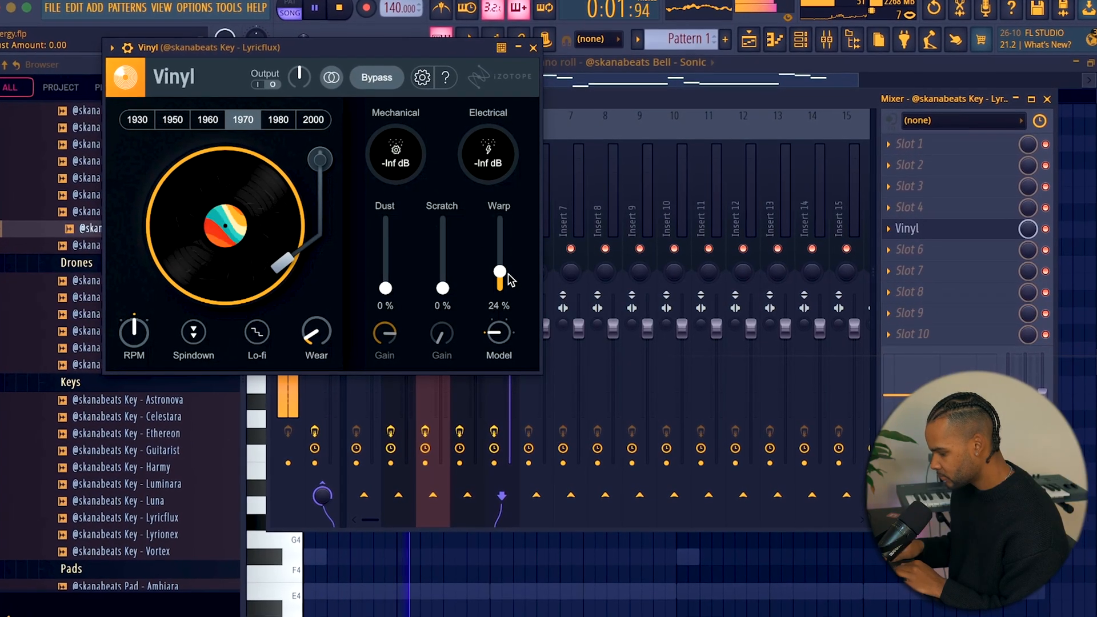
{"action": "left_click_drag", "start_coordinate": [315, 333], "coordinate": [315, 357]}
{"action": "left_click", "coordinate": [533, 39]}
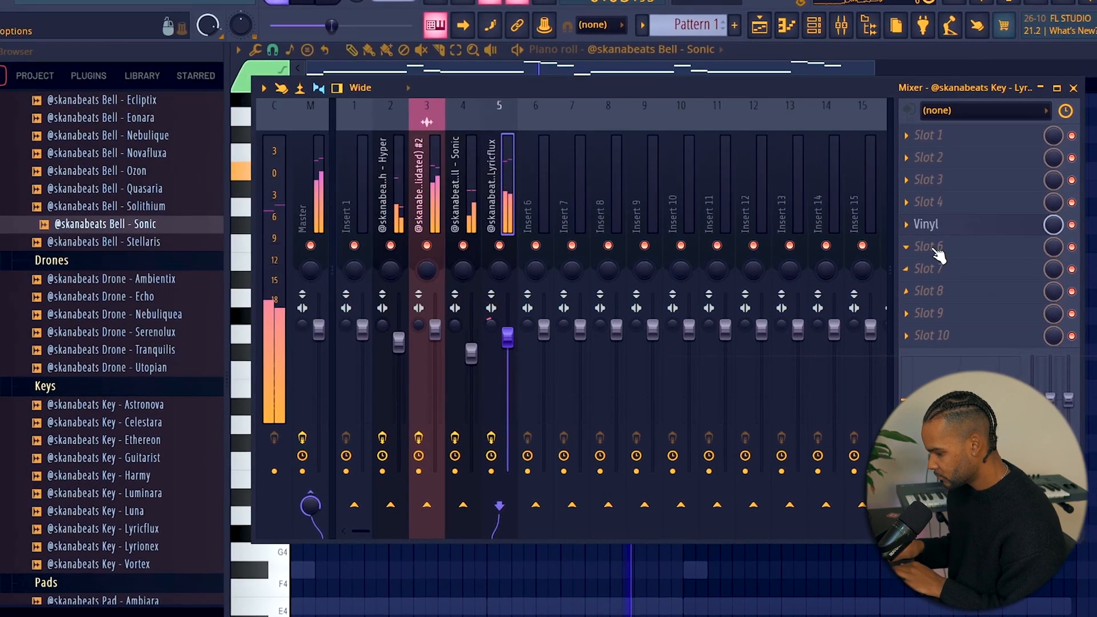
Insert Vintage Chorus below Vinyl on the Lyricflux mixer track and turn down its noise level
{"action": "left_click", "coordinate": [925, 247]}
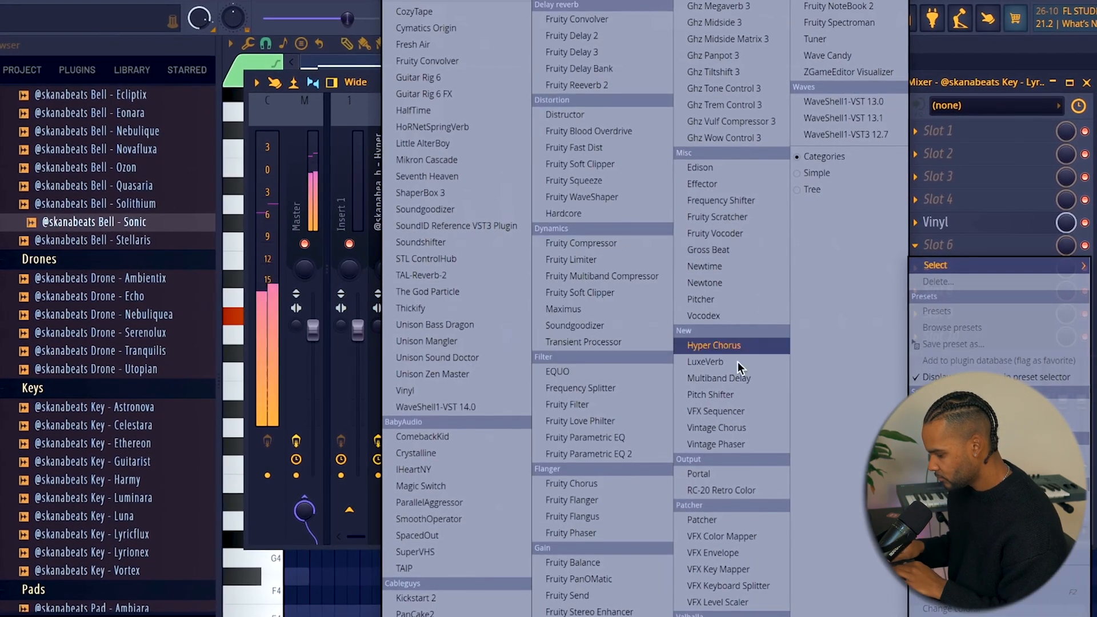
{"action": "left_click", "coordinate": [726, 427]}
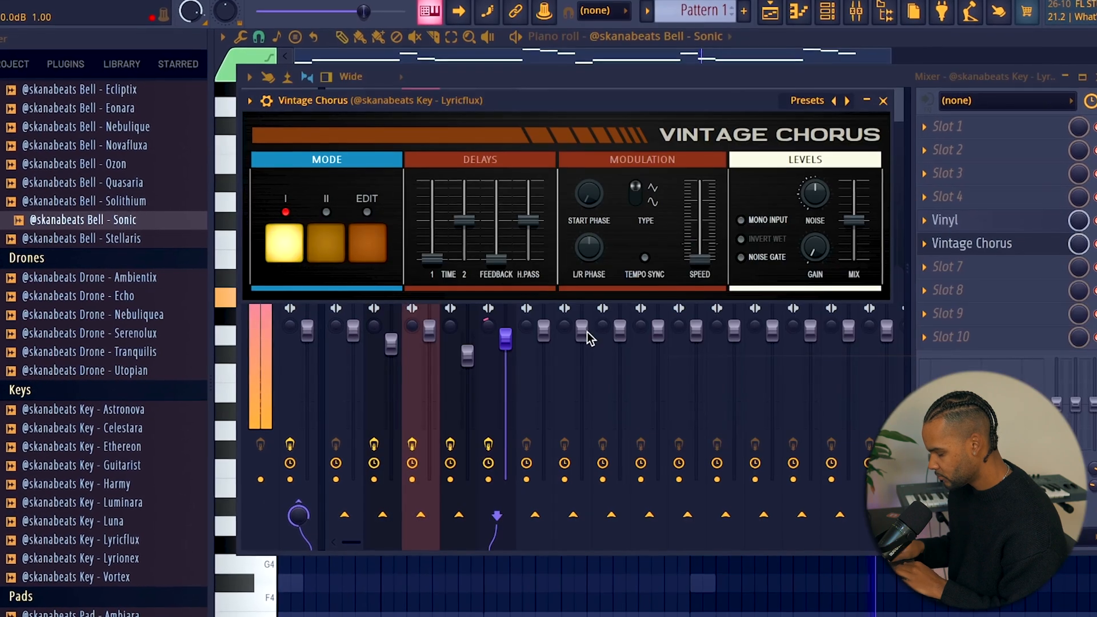
{"action": "left_click_drag", "start_coordinate": [817, 195], "coordinate": [817, 226]}
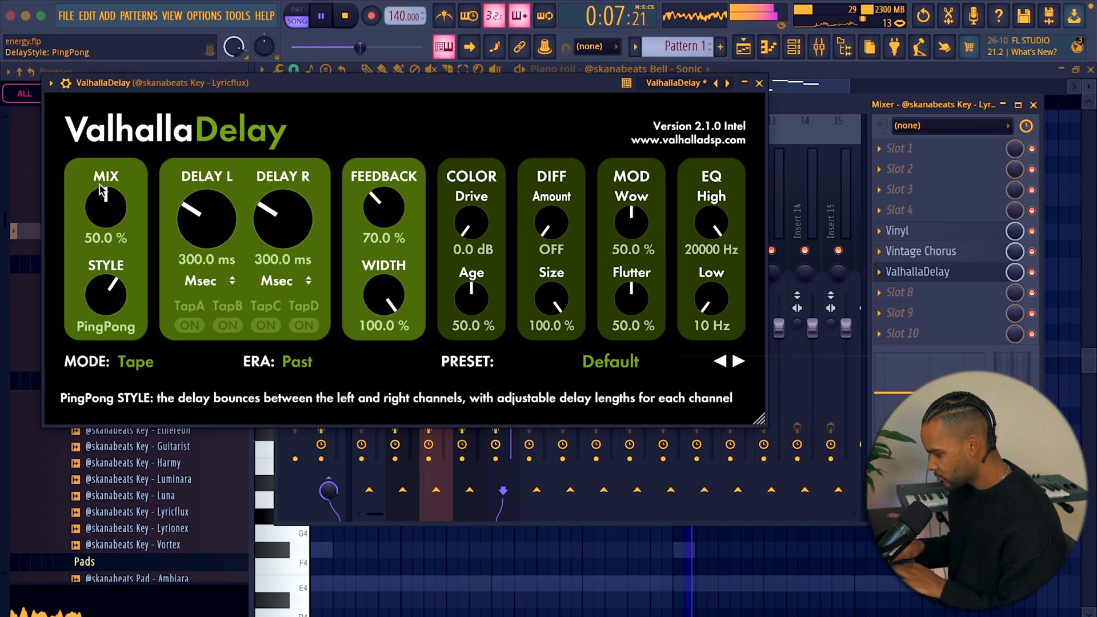
Set the mix of the PingPong-style ValhallaDelay on the Lyricflux mixer track to 27.4% and close the effect
{"action": "left_click_drag", "start_coordinate": [117, 211], "coordinate": [115, 234]}
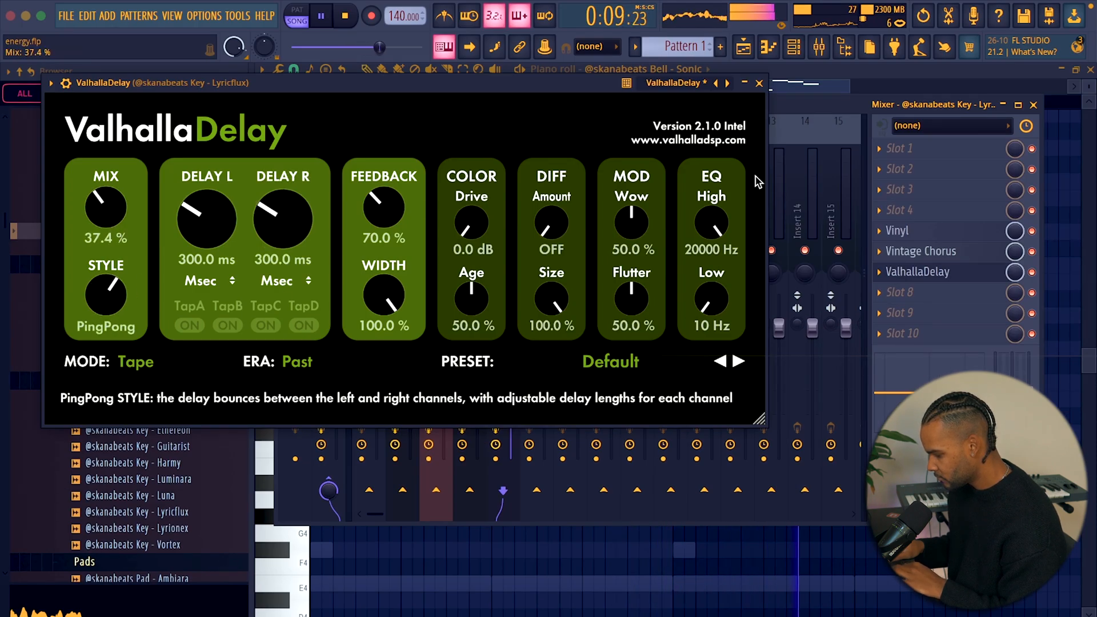
{"action": "left_click_drag", "start_coordinate": [106, 223], "coordinate": [106, 238]}
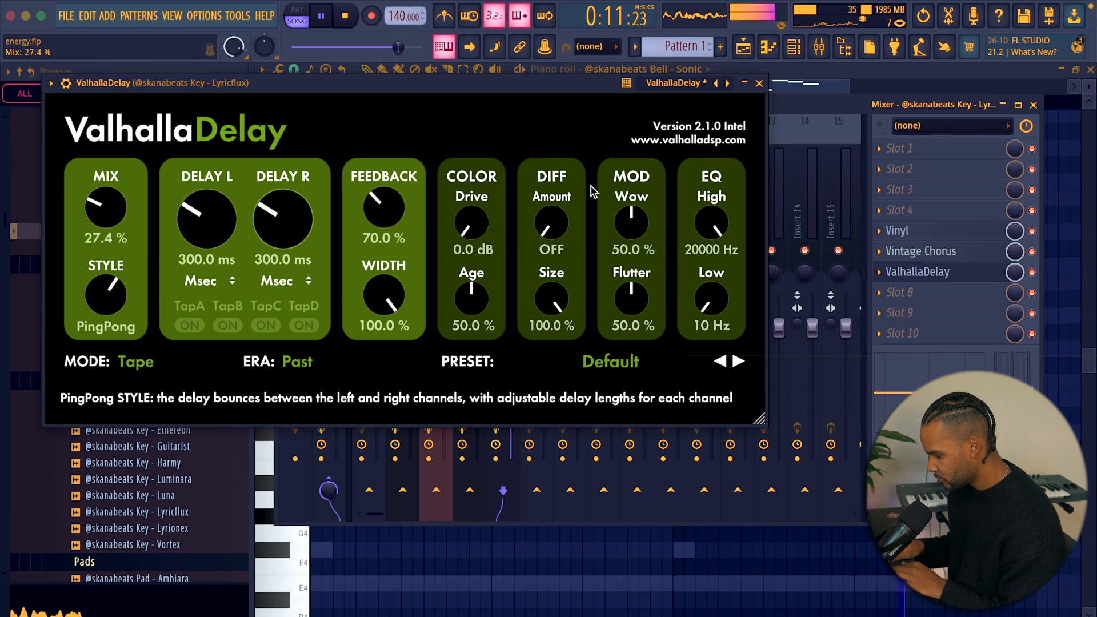
{"action": "left_click", "coordinate": [758, 84]}
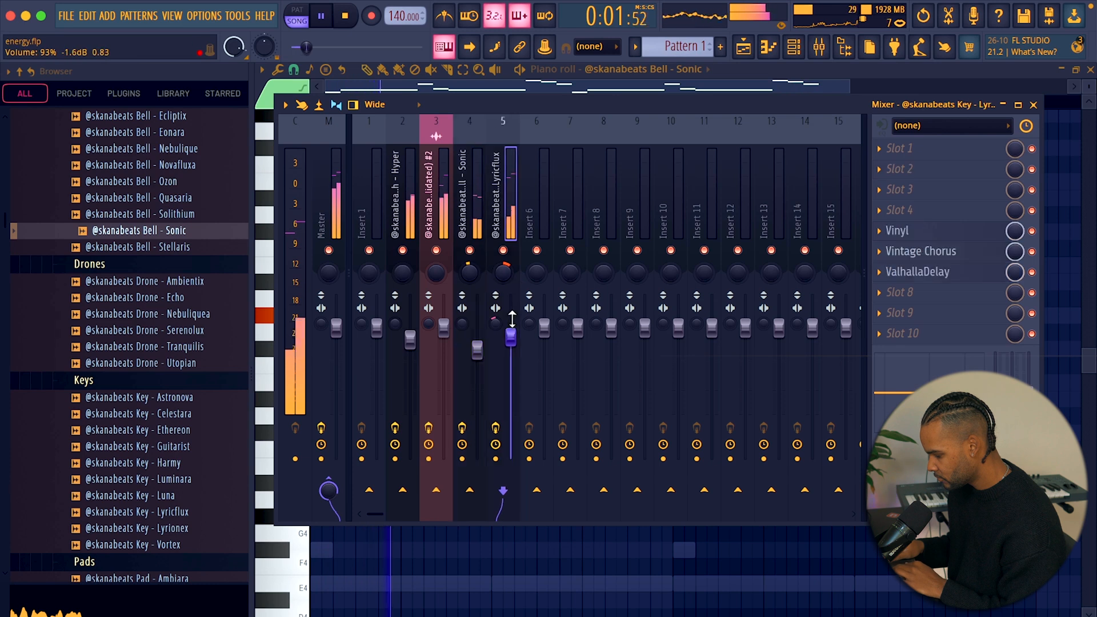
Add Fruity Parametric EQ 2 after the reverb on the Serenolux drone track and cut its lows below about 99 Hz
{"action": "left_click", "coordinate": [442, 231]}
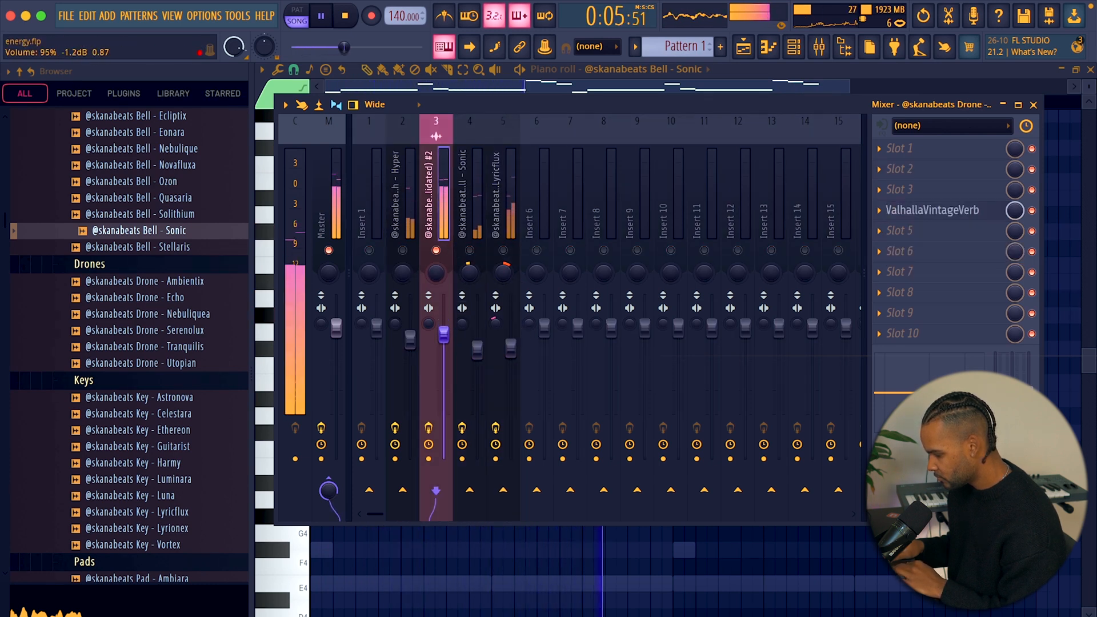
{"action": "left_click", "coordinate": [914, 230]}
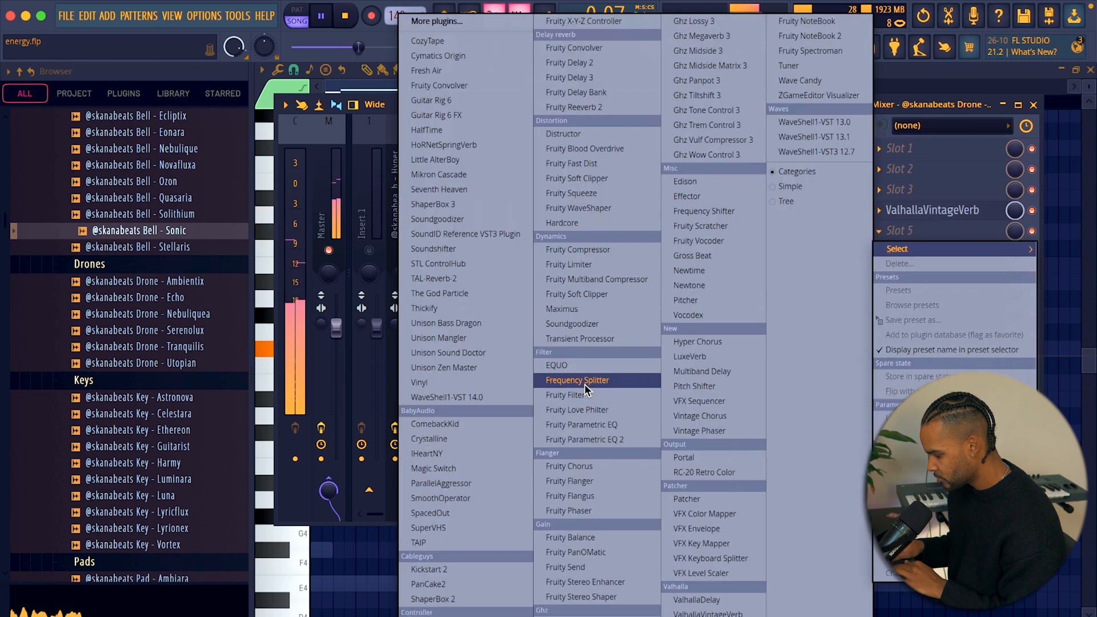
{"action": "left_click", "coordinate": [578, 440]}
{"action": "left_click_drag", "start_coordinate": [404, 313], "coordinate": [349, 403]}
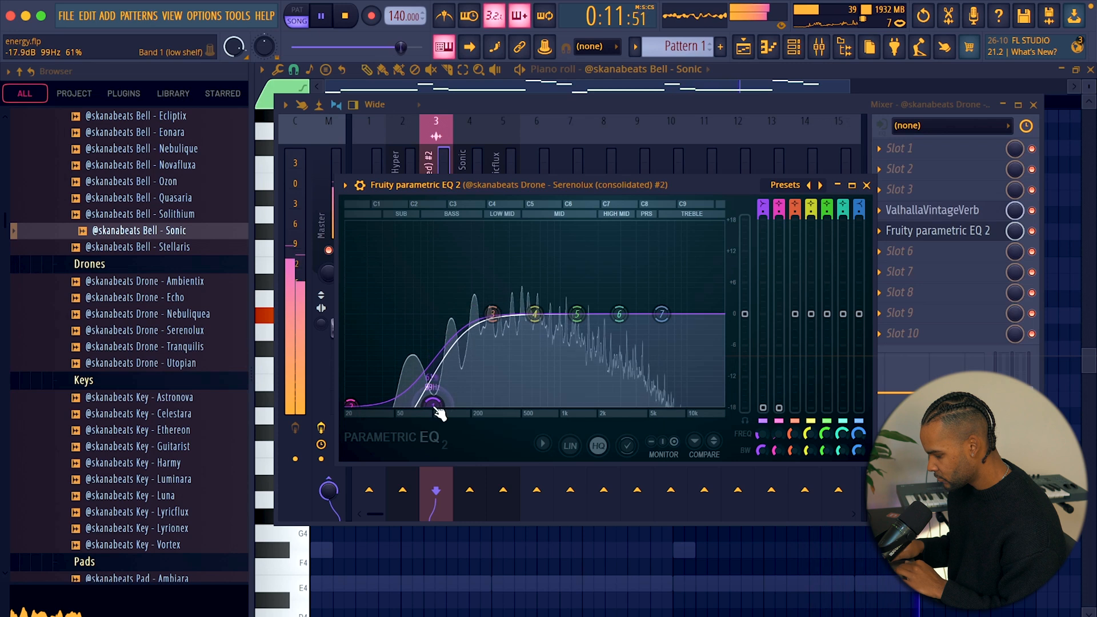
Add the Rim - Pluto and Rim - Aqua samples as new channels in the Channel rack
{"action": "left_click_drag", "start_coordinate": [114, 238], "coordinate": [615, 425]}
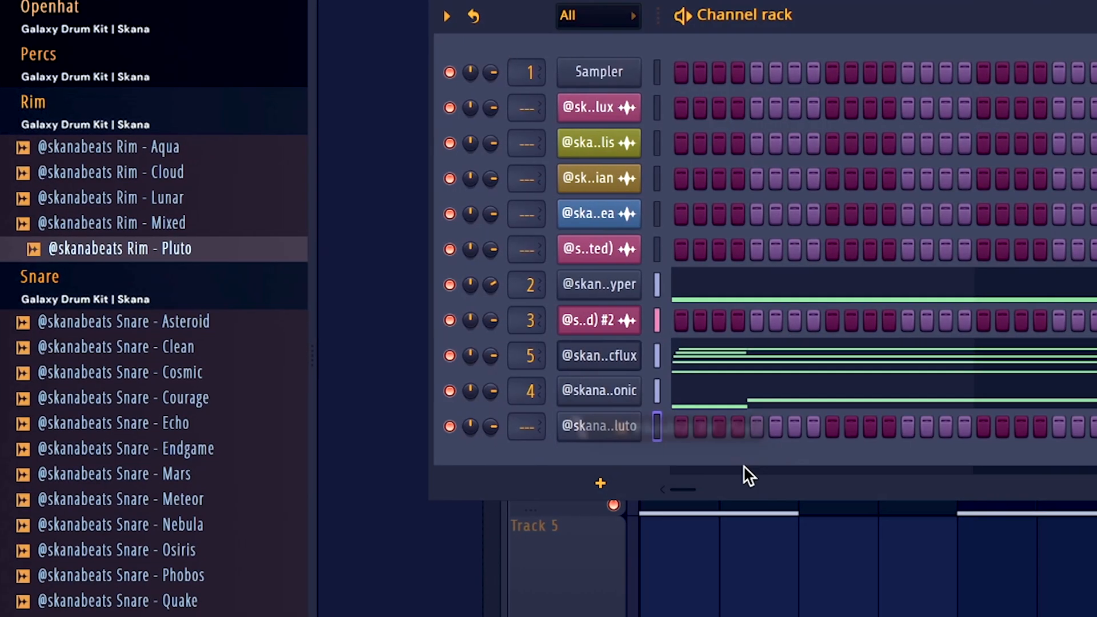
{"action": "left_click_drag", "start_coordinate": [171, 249], "coordinate": [777, 483]}
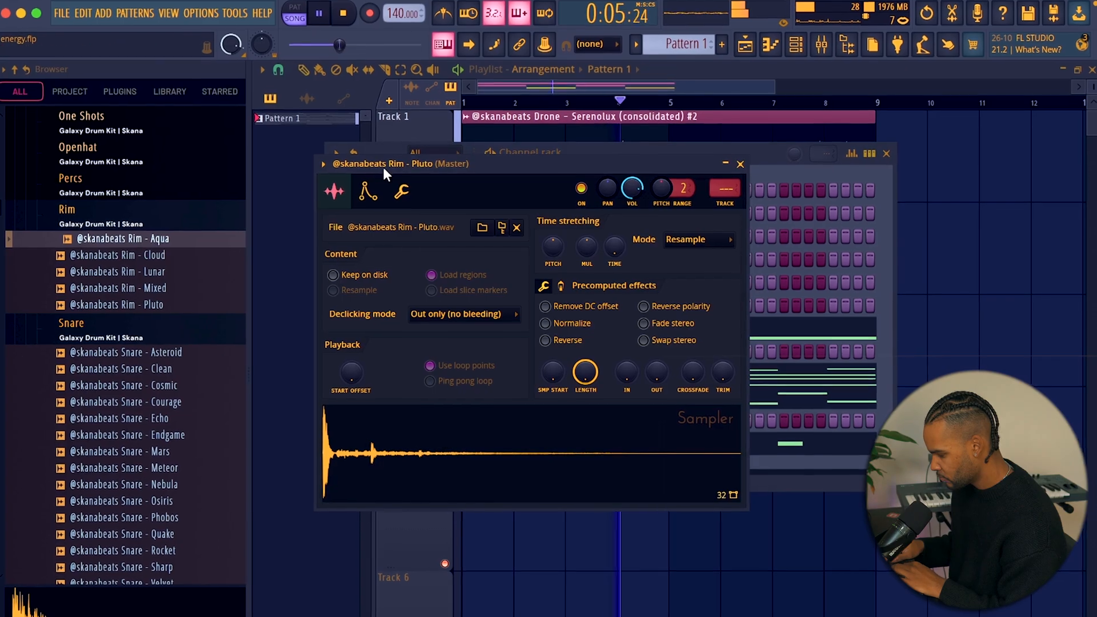
Adjust the Rim - Pluto volume envelope and sequence paired C5 hits in its piano roll
{"action": "left_click", "coordinate": [369, 186]}
{"action": "left_click_drag", "start_coordinate": [366, 343], "coordinate": [375, 320]}
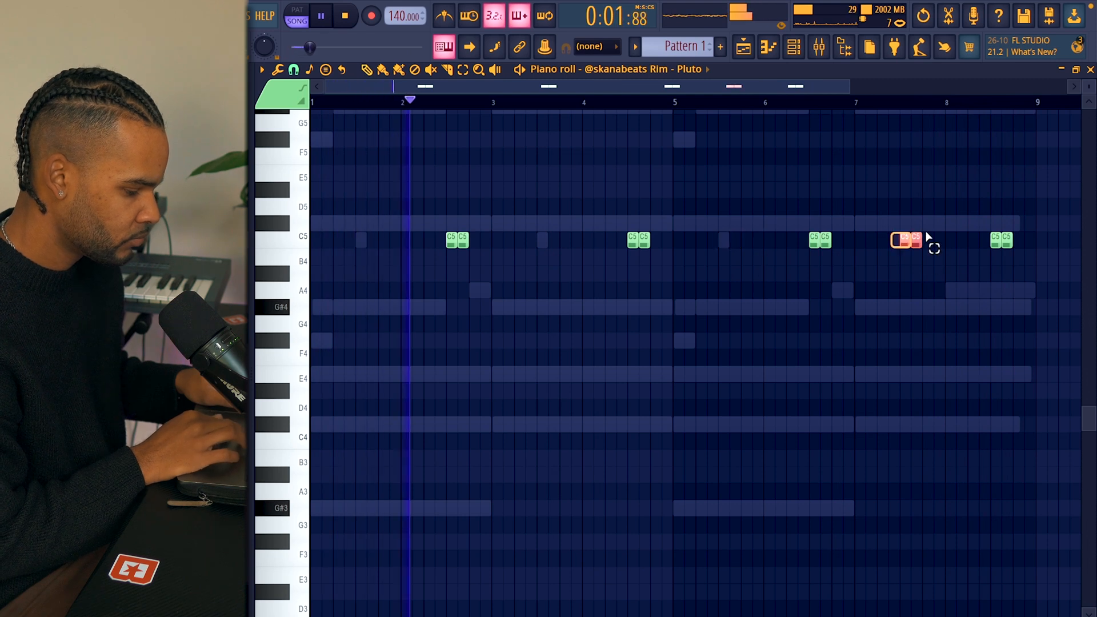
{"action": "left_click", "coordinate": [795, 43]}
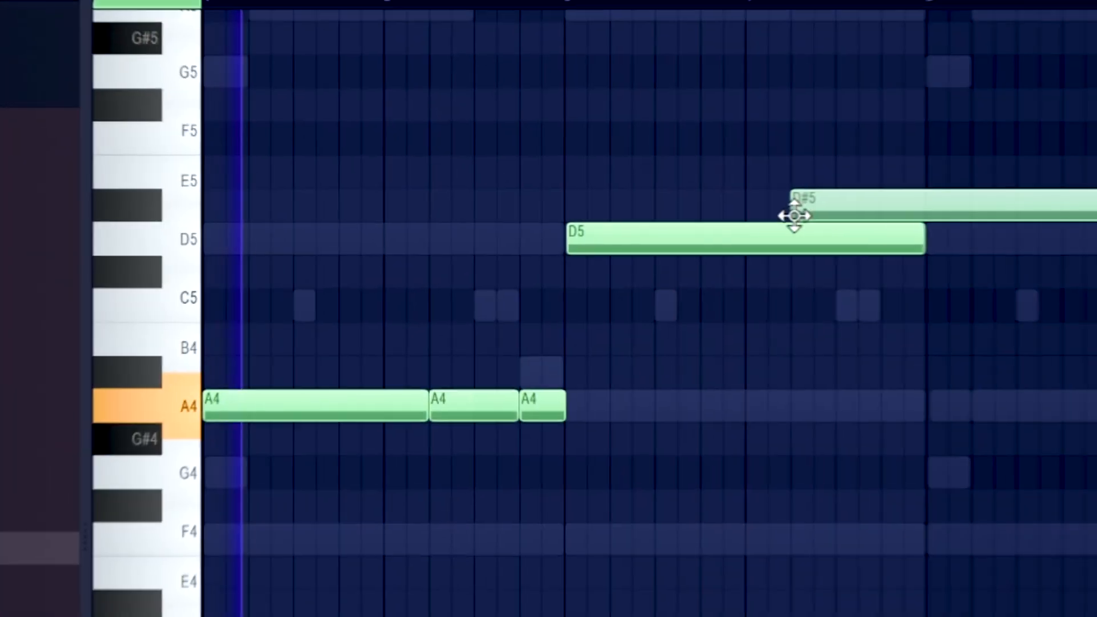
Arrange the repeated A4 and D5 notes of the 808 - Spinzerella line end to end and shorten the last D5
{"action": "left_click_drag", "start_coordinate": [791, 216], "coordinate": [659, 250]}
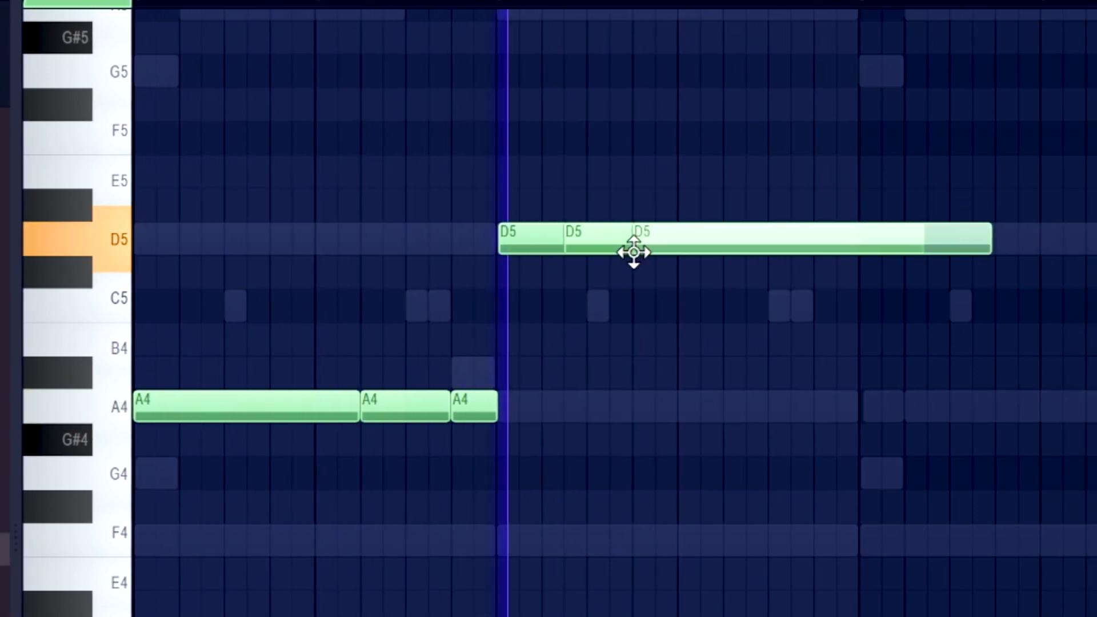
{"action": "left_click_drag", "start_coordinate": [470, 398], "coordinate": [431, 404]}
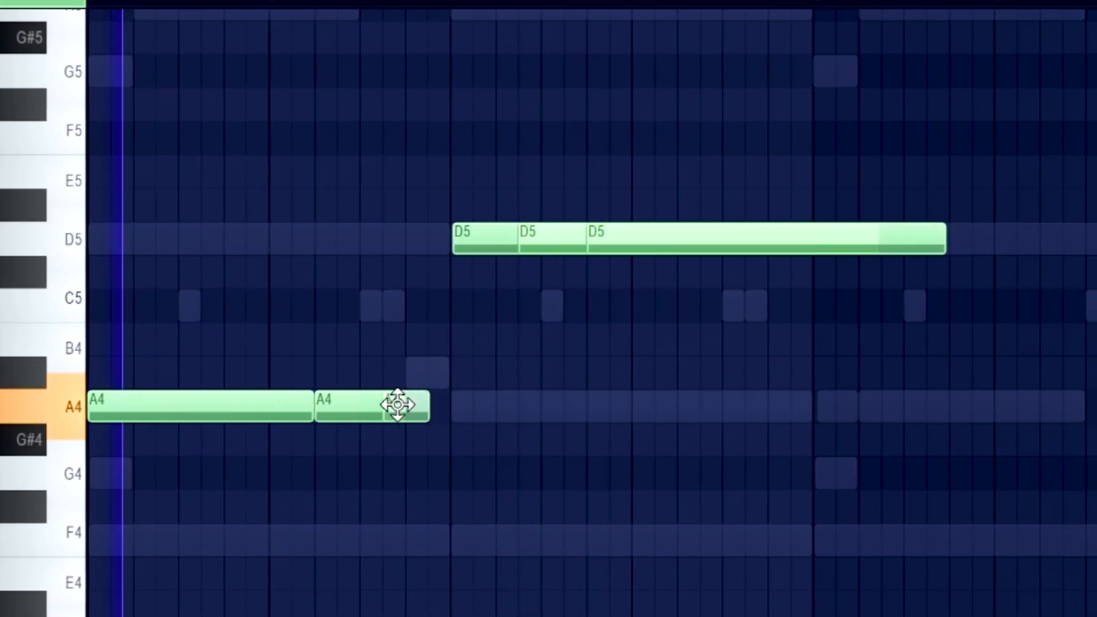
{"action": "key", "text": "ctrl+l"}
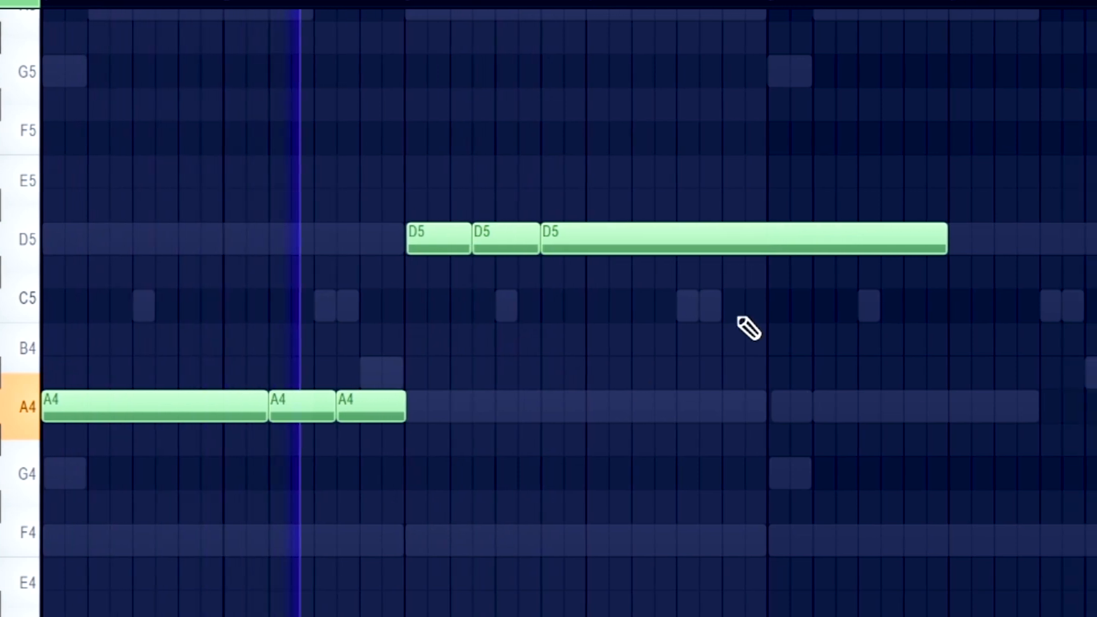
{"action": "left_click_drag", "start_coordinate": [925, 238], "coordinate": [656, 240]}
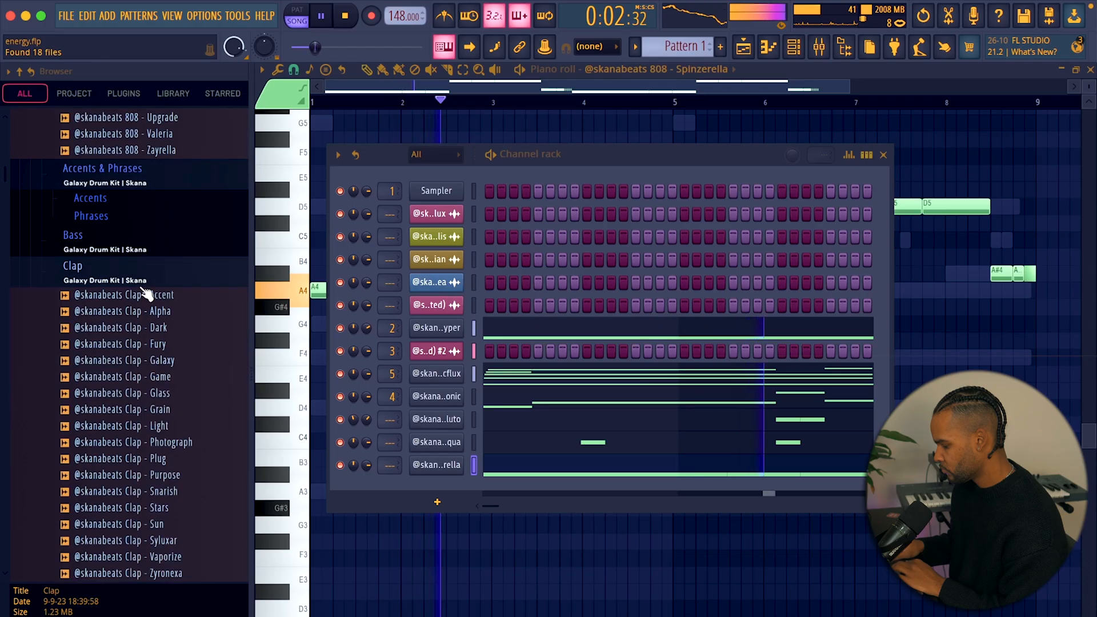
Audition clap samples, add Clap - Alpha as a new channel, and copy the Rim - Aqua pattern to it
{"action": "left_click", "coordinate": [166, 343]}
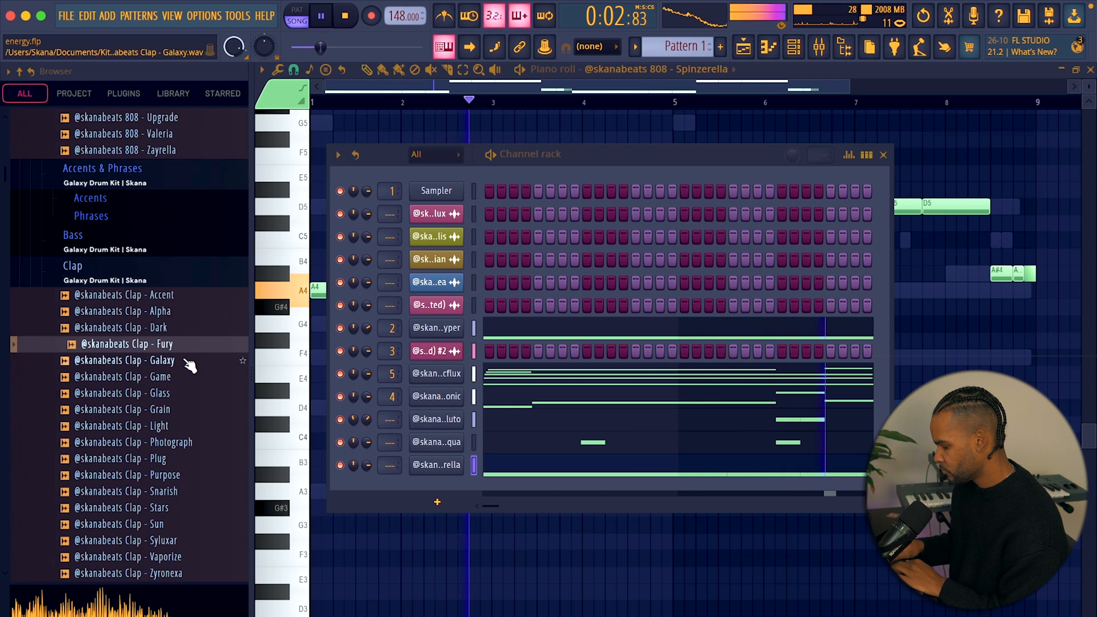
{"action": "left_click", "coordinate": [170, 330]}
{"action": "left_click", "coordinate": [168, 317]}
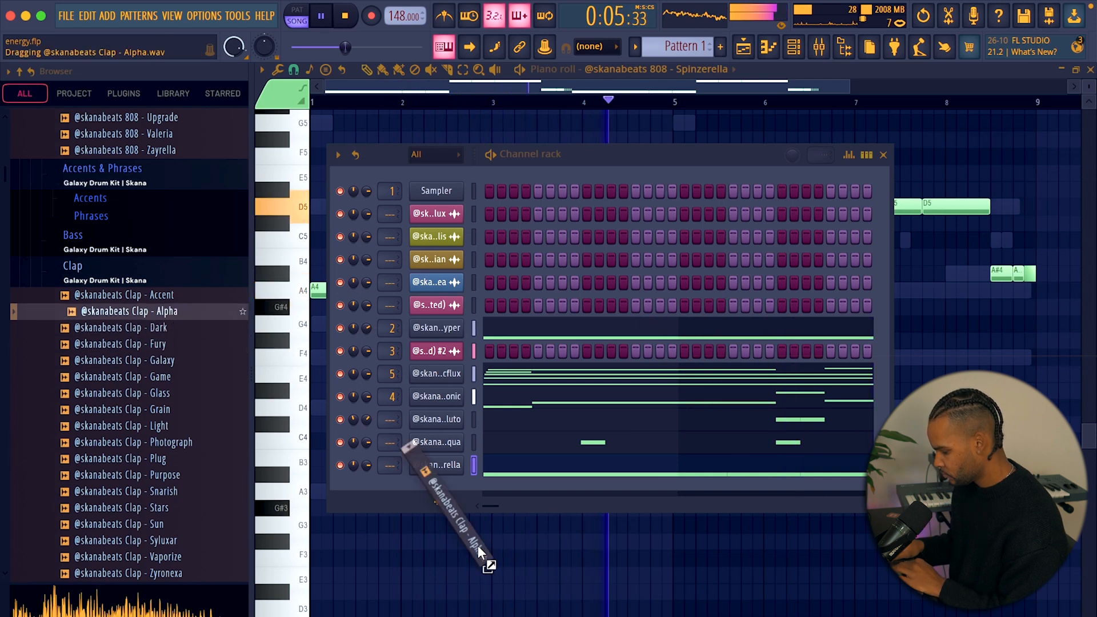
{"action": "left_click_drag", "start_coordinate": [456, 498], "coordinate": [457, 500]}
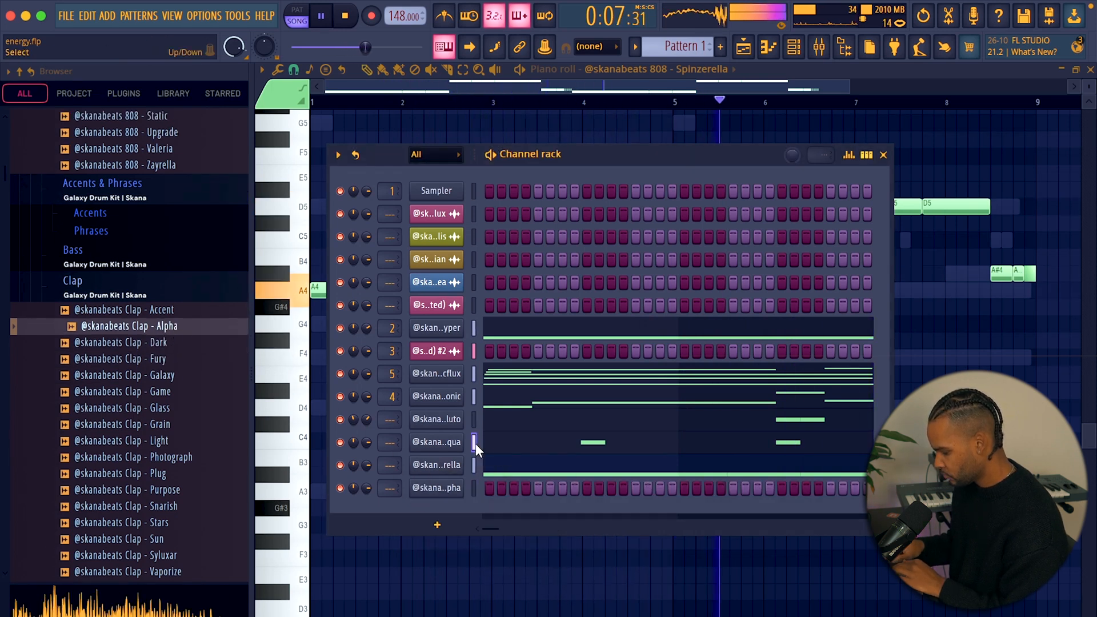
{"action": "left_click", "coordinate": [474, 488]}
{"action": "left_click", "coordinate": [437, 487]}
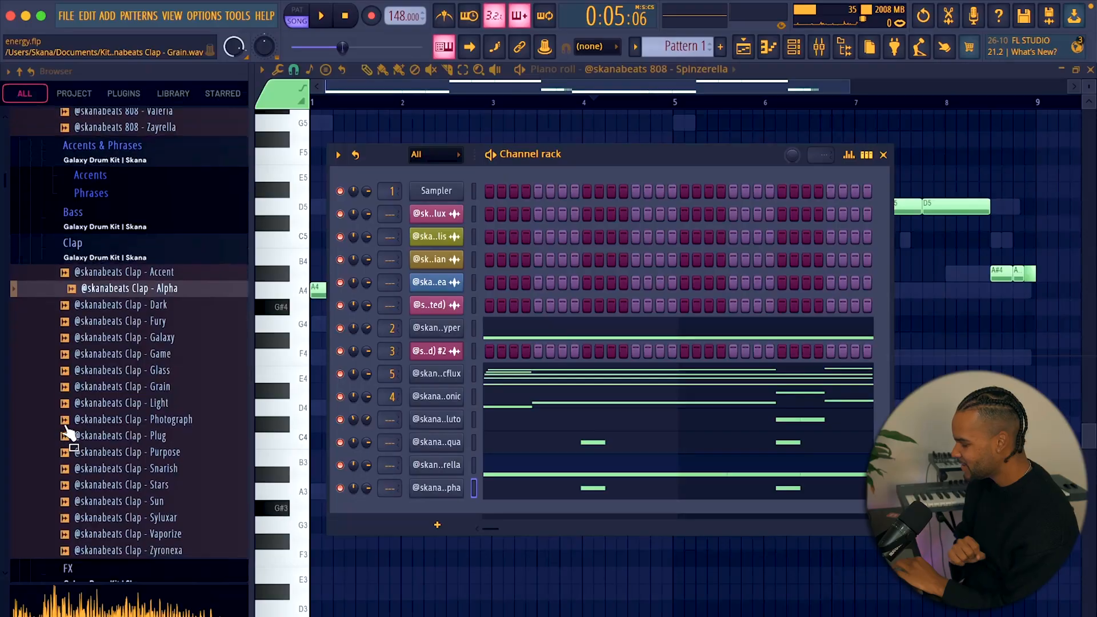
Browse the hi-hat samples of the Galaxy Drum Kit and add Hihat - Space as a new channel
{"action": "scroll", "coordinate": [67, 429], "scroll_direction": "down", "scroll_amount": 4}
{"action": "left_click", "coordinate": [110, 131]}
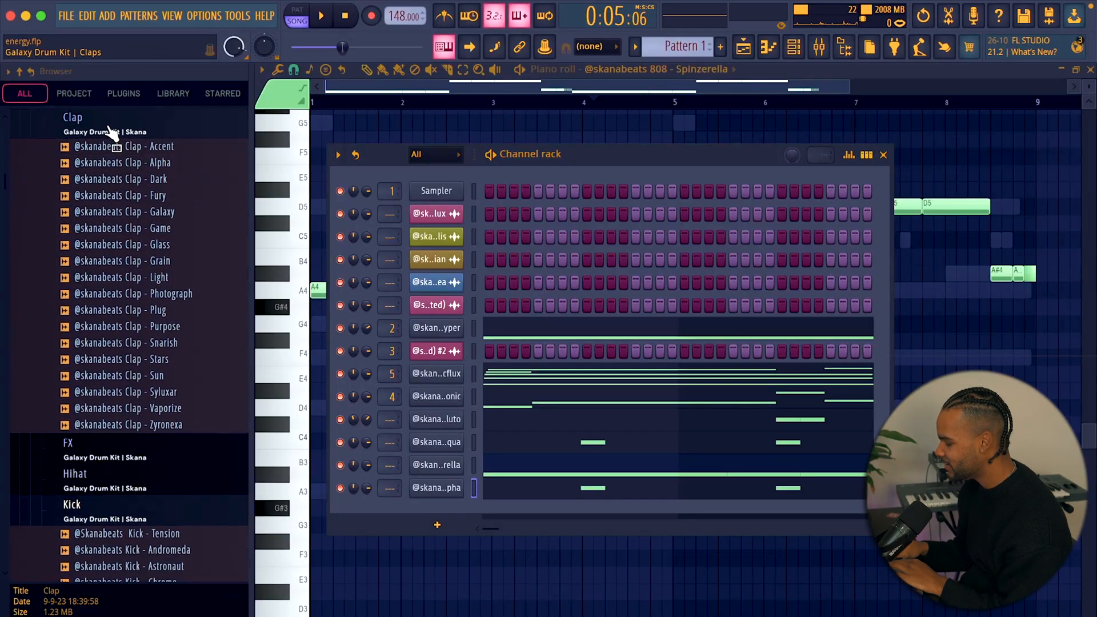
{"action": "left_click", "coordinate": [114, 184]}
{"action": "left_click", "coordinate": [124, 224]}
{"action": "left_click", "coordinate": [136, 242]}
{"action": "left_click", "coordinate": [136, 470]}
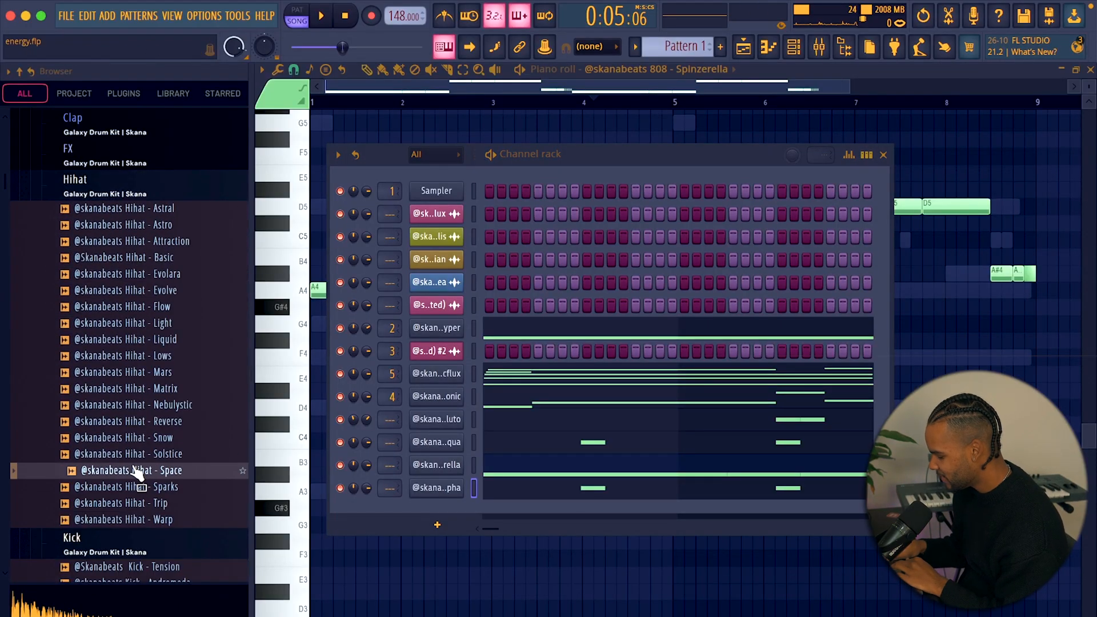
{"action": "left_click_drag", "start_coordinate": [447, 482], "coordinate": [430, 498]}
Fill the Hihat - Space channel with a C5 note every two steps and open its piano roll for editing
{"action": "right_click", "coordinate": [447, 507]}
{"action": "left_click", "coordinate": [609, 523]}
{"action": "key", "text": "F7"}
{"action": "key", "text": "ctrl+l"}
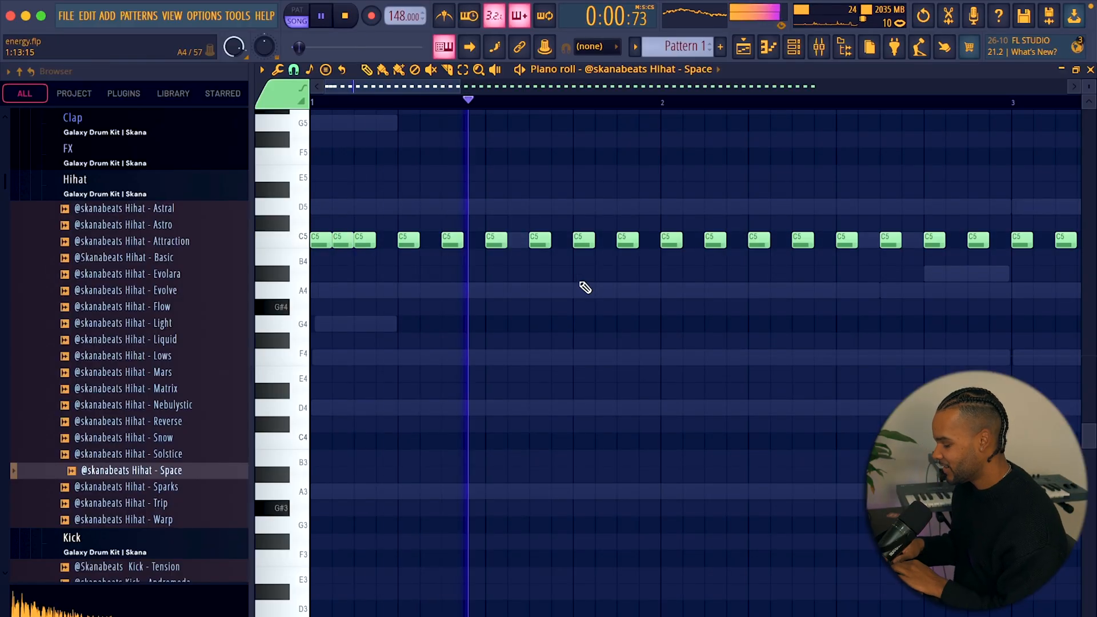
Chop the C5 hi-hat on bar 1's third beat into a fast roll and add a chopped three-step G4 note
{"action": "key", "text": "alt+u"}
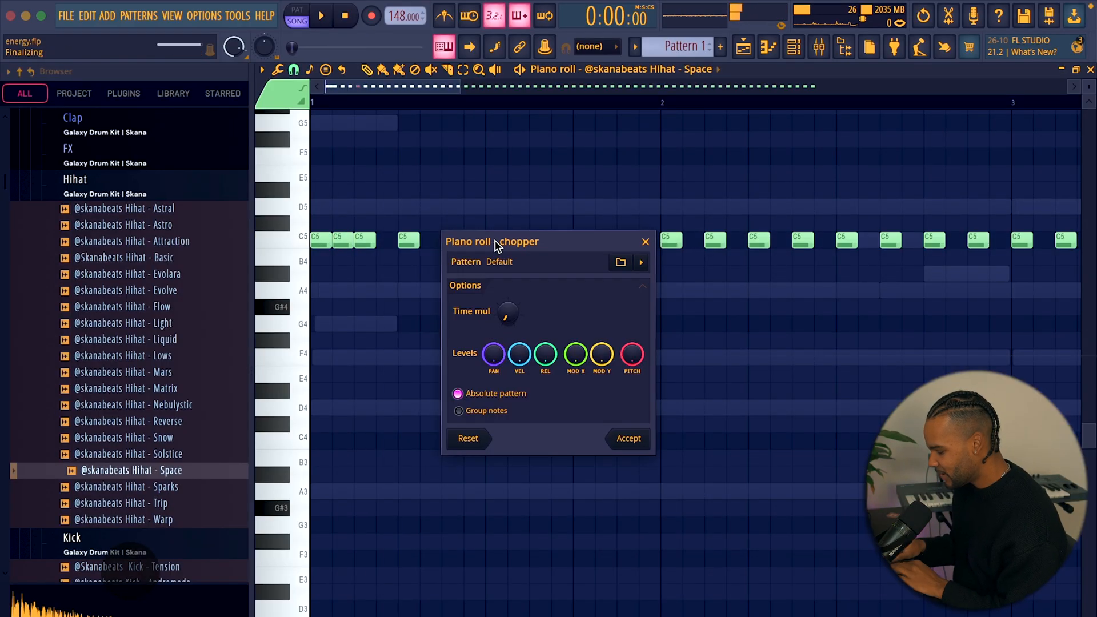
{"action": "left_click", "coordinate": [627, 439]}
{"action": "left_click", "coordinate": [579, 331], "text": "super"}
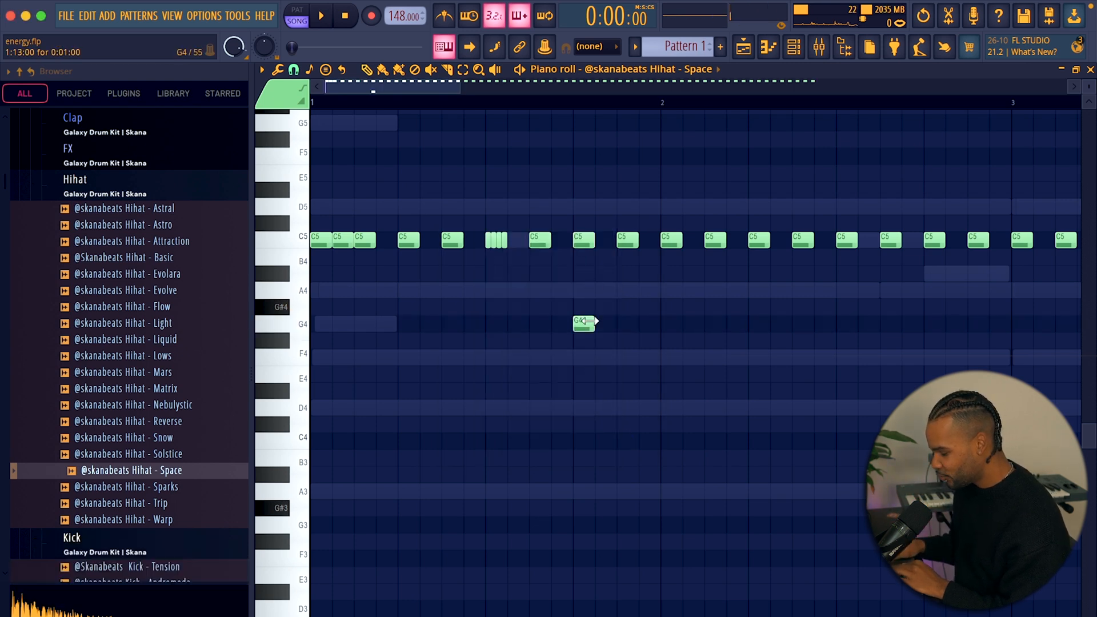
{"action": "key", "text": "alt+u"}
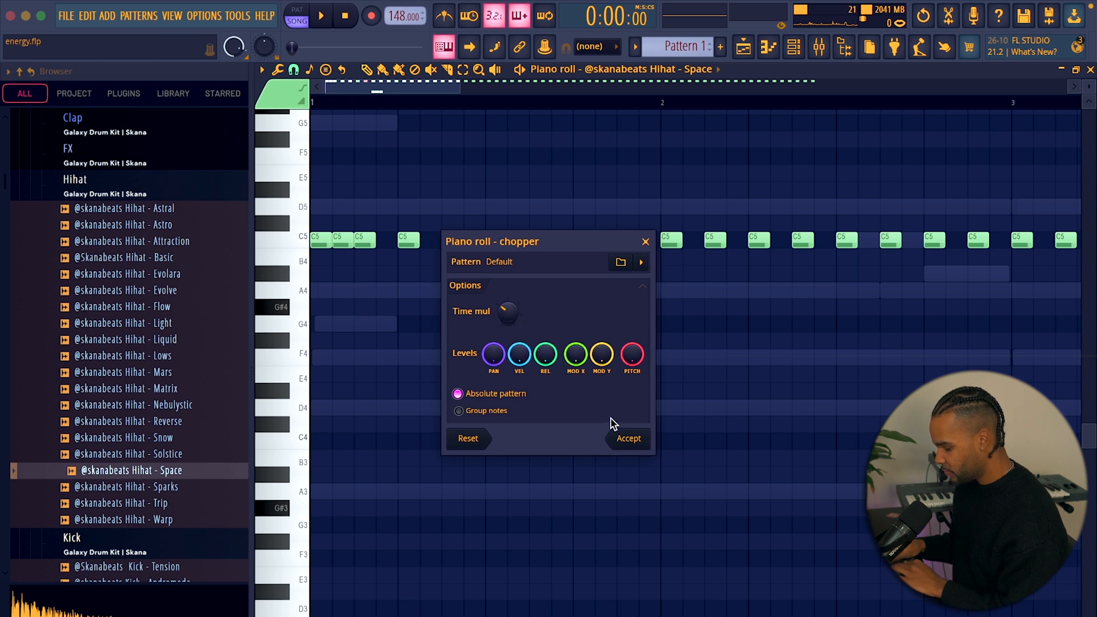
{"action": "left_click", "coordinate": [631, 438]}
Undo the last hi-hat edit and spread short pitched rolls on E5, A#4 and G4 across the hi-hat pattern
{"action": "key", "text": "space"}
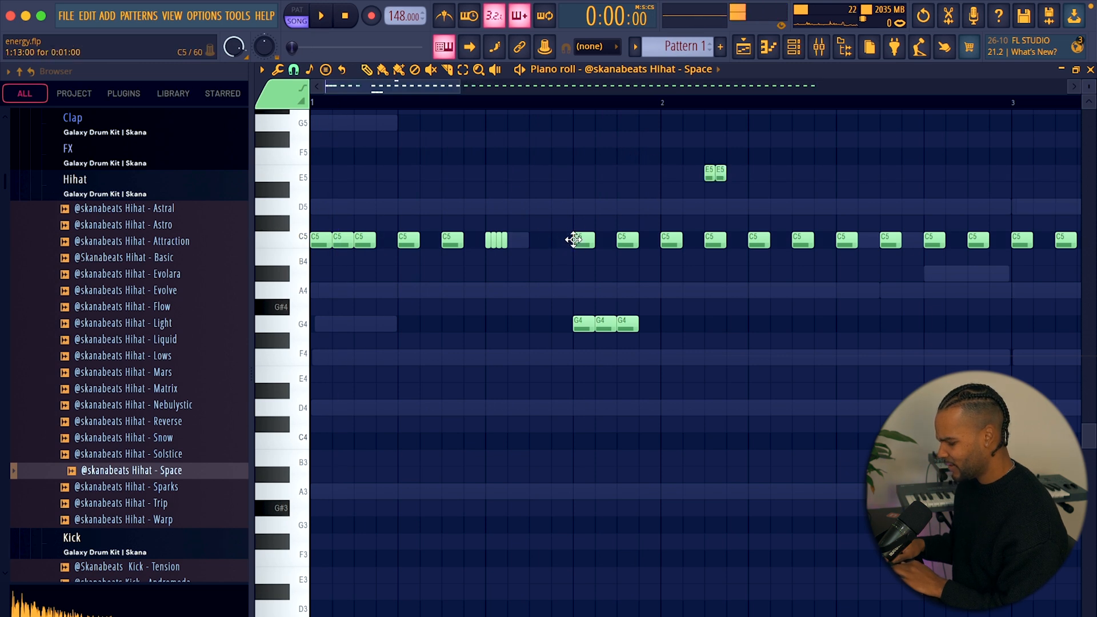
{"action": "key", "text": "ctrl+z"}
{"action": "left_click_drag", "start_coordinate": [497, 615], "coordinate": [497, 480]}
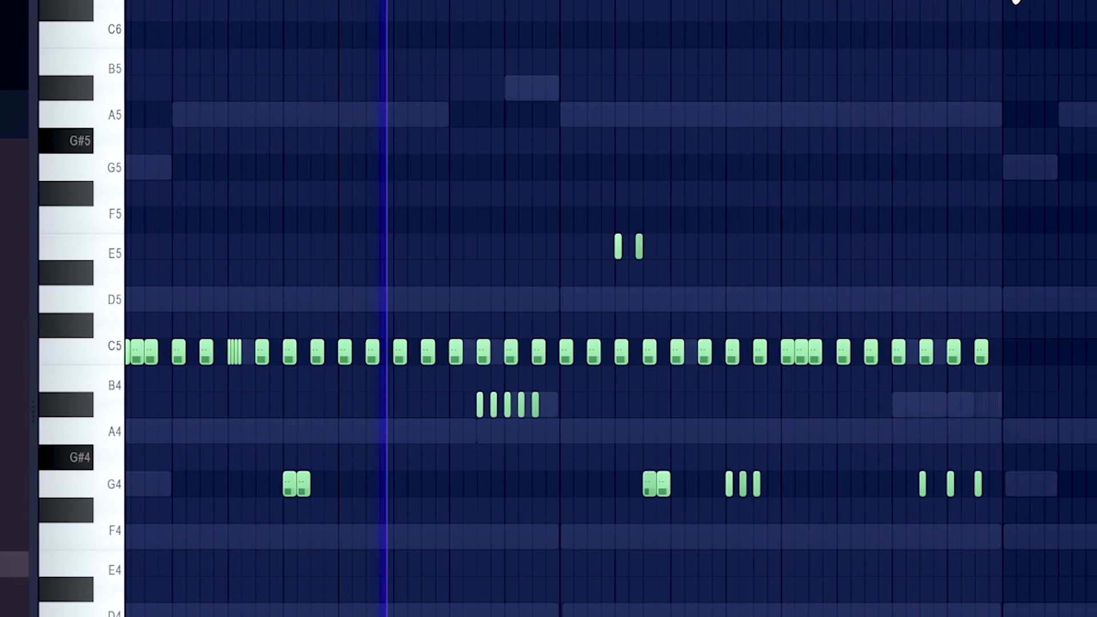
Duplicate the whole hi-hat pattern into the following four bars and delete the second pair of G4 notes in the copy
{"action": "key", "text": "ctrl+a"}
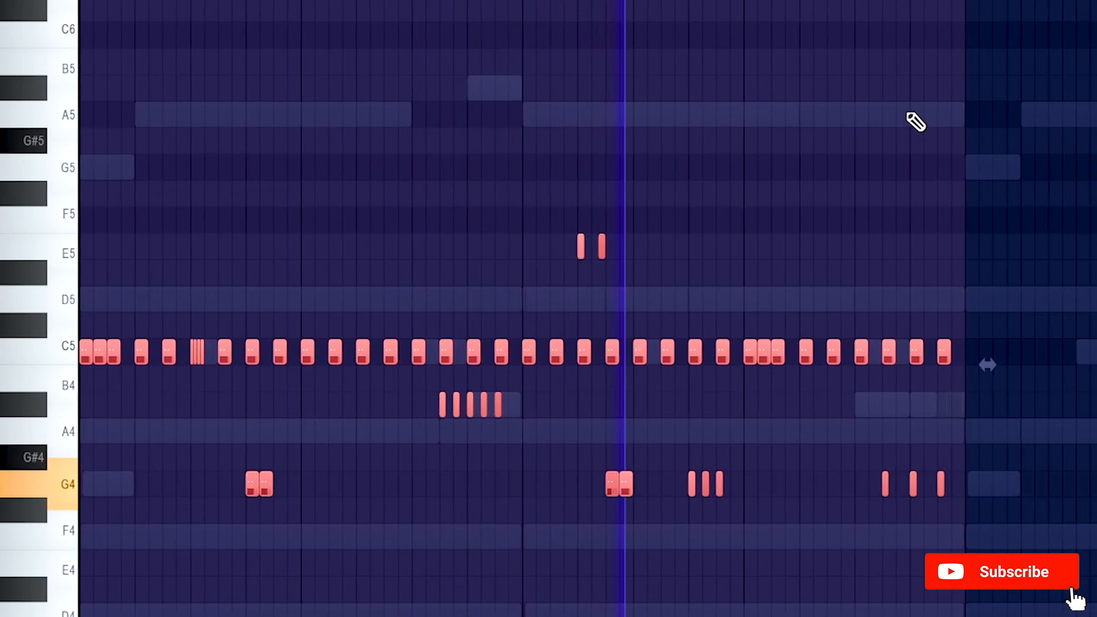
{"action": "key", "text": "ctrl+b"}
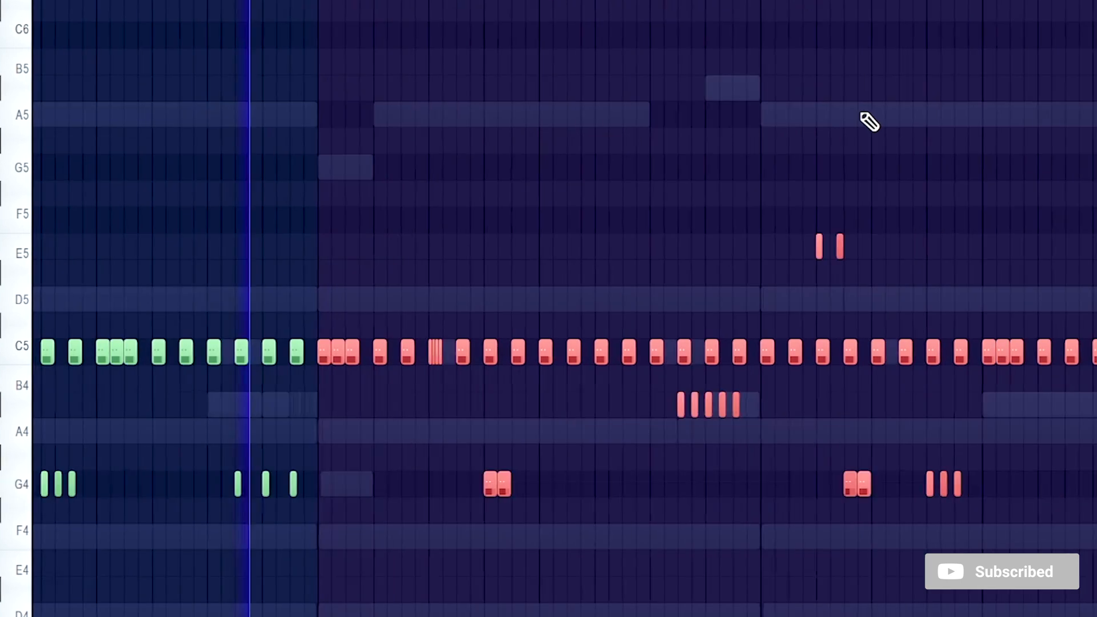
{"action": "key", "text": "ctrl+d"}
{"action": "scroll", "coordinate": [846, 117], "scroll_direction": "down", "scroll_amount": 3}
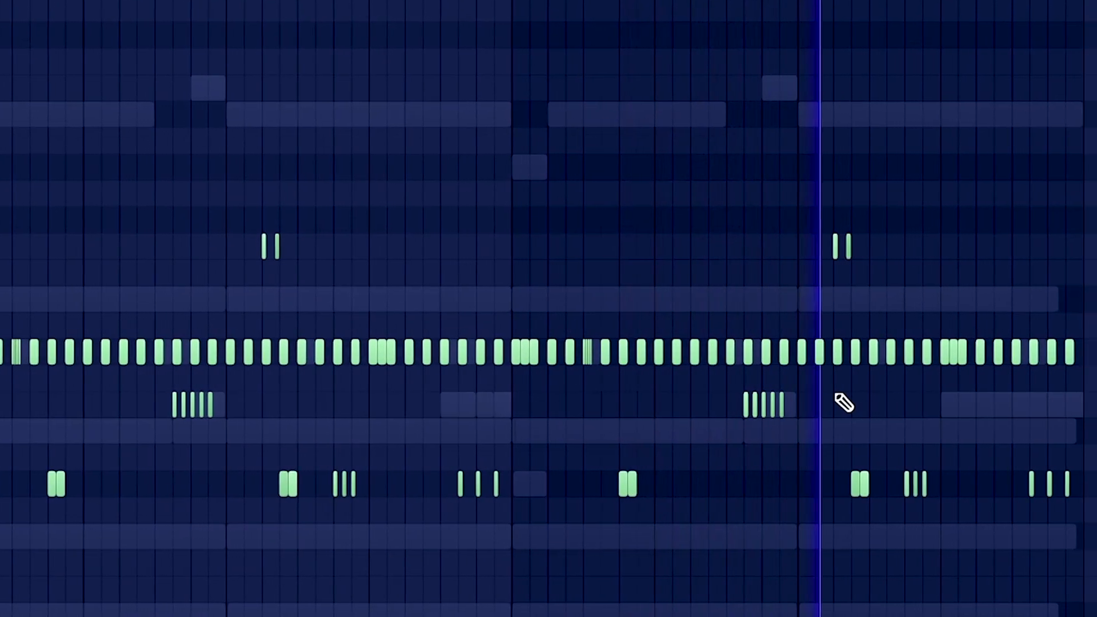
{"action": "left_click", "coordinate": [823, 483]}
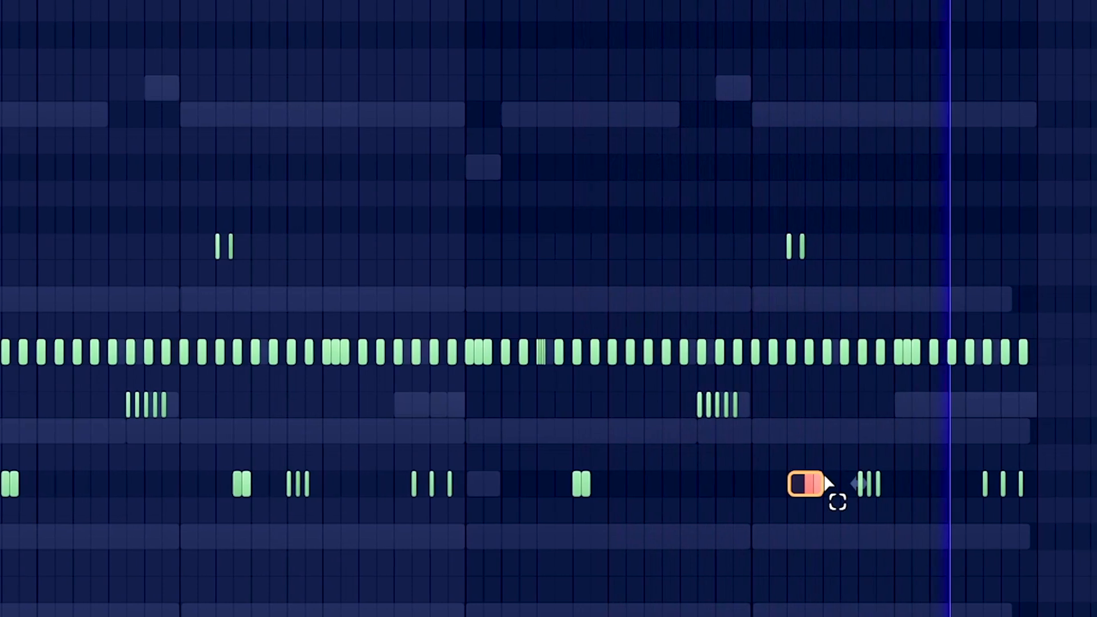
{"action": "key", "text": "Delete"}
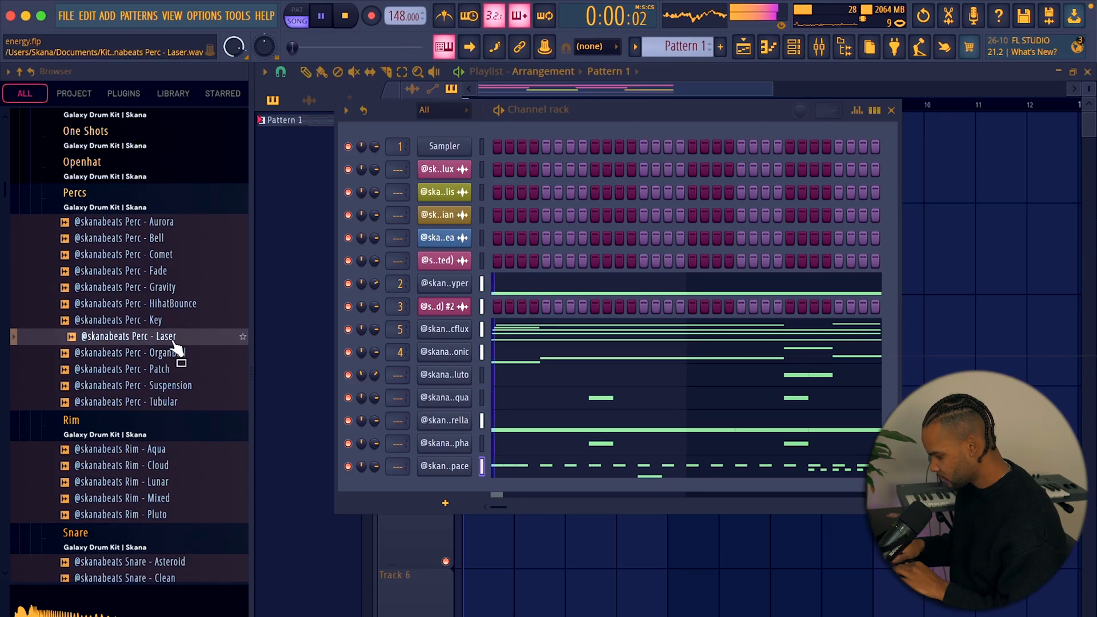
Add the Laser, Suspension and Patch percs as new channels and adjust the sample length of the reversed Patch perc
{"action": "left_click_drag", "start_coordinate": [460, 477], "coordinate": [528, 485]}
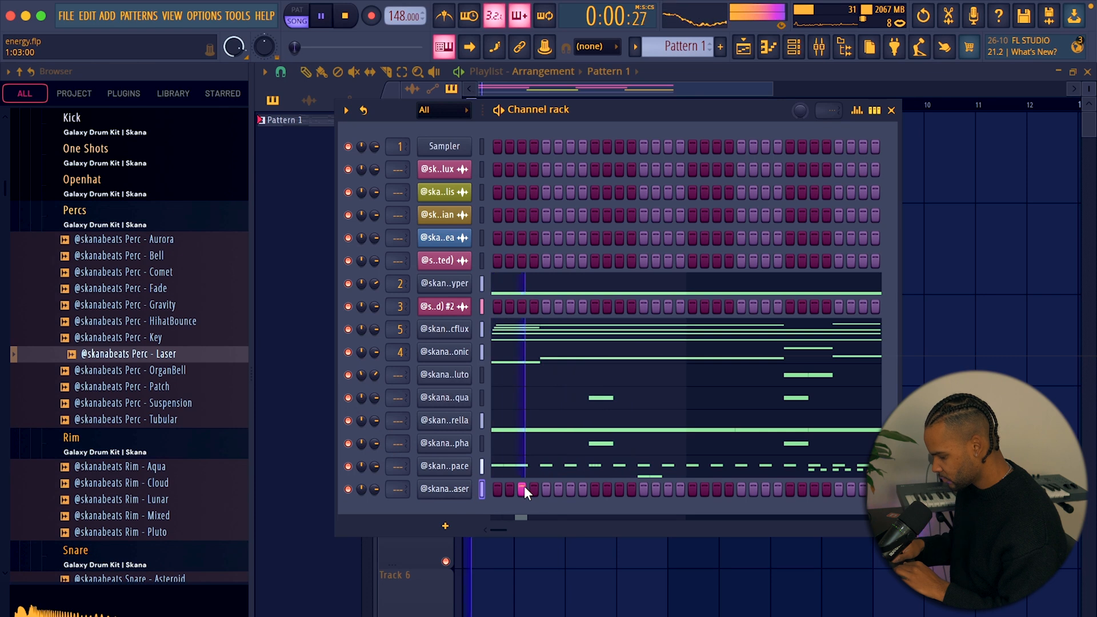
{"action": "left_click", "coordinate": [178, 406]}
{"action": "left_click_drag", "start_coordinate": [475, 507], "coordinate": [481, 515]}
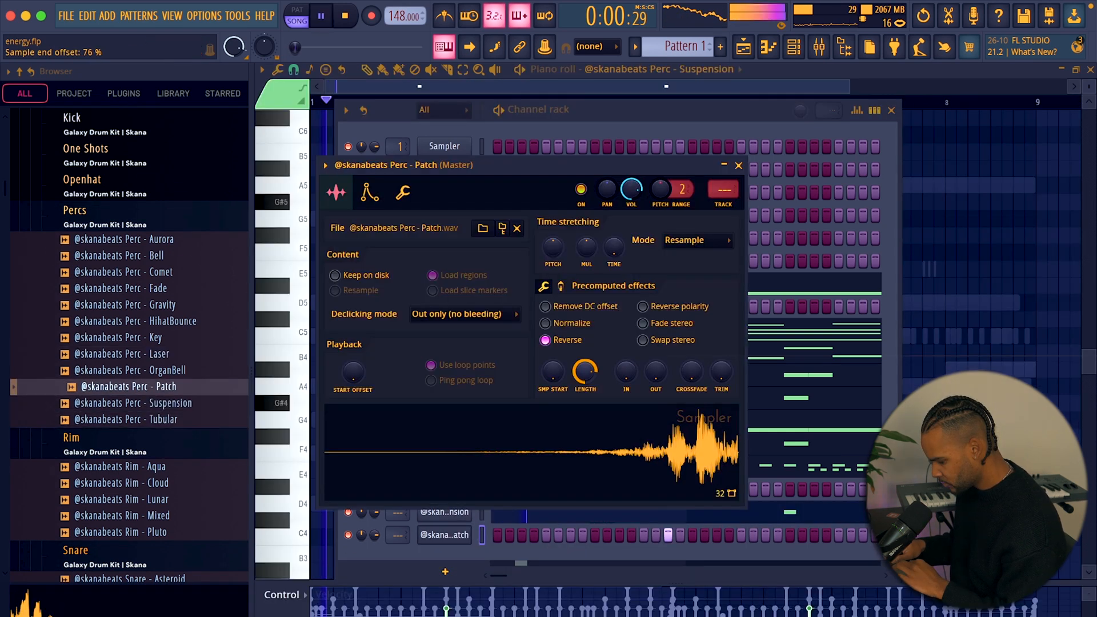
{"action": "left_click_drag", "start_coordinate": [588, 366], "coordinate": [588, 373]}
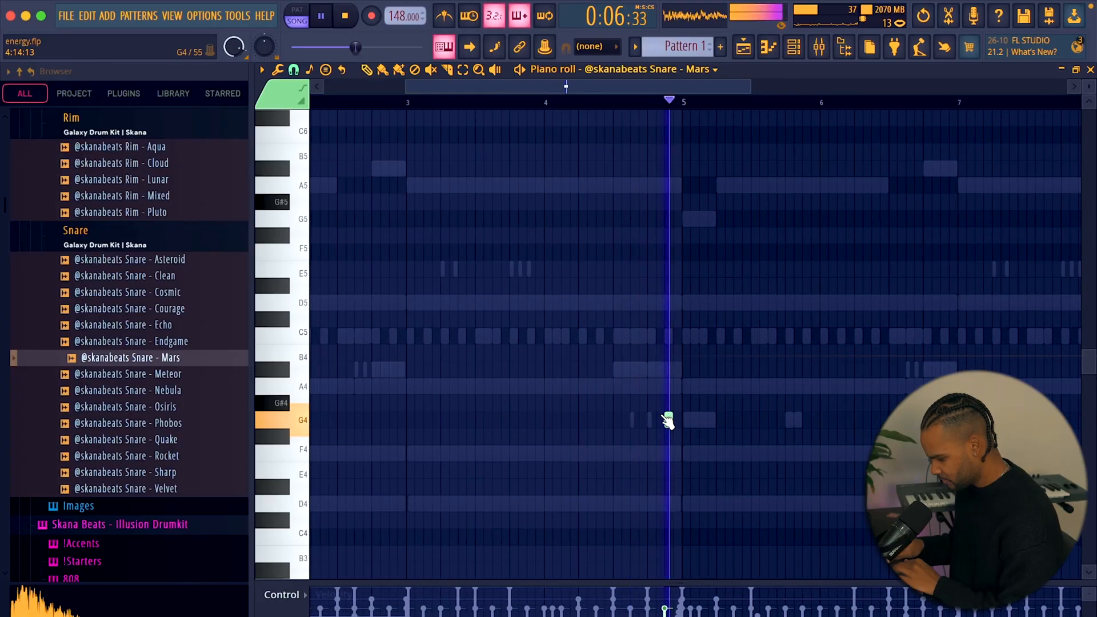
Place short C5 snare hits at the end of bar 8 and replace the channel's sample with Snare - Nebula
{"action": "scroll", "coordinate": [669, 421], "scroll_direction": "down", "scroll_amount": 4}
{"action": "scroll", "coordinate": [1028, 318], "scroll_direction": "up", "scroll_amount": 5}
{"action": "left_click", "coordinate": [985, 312]}
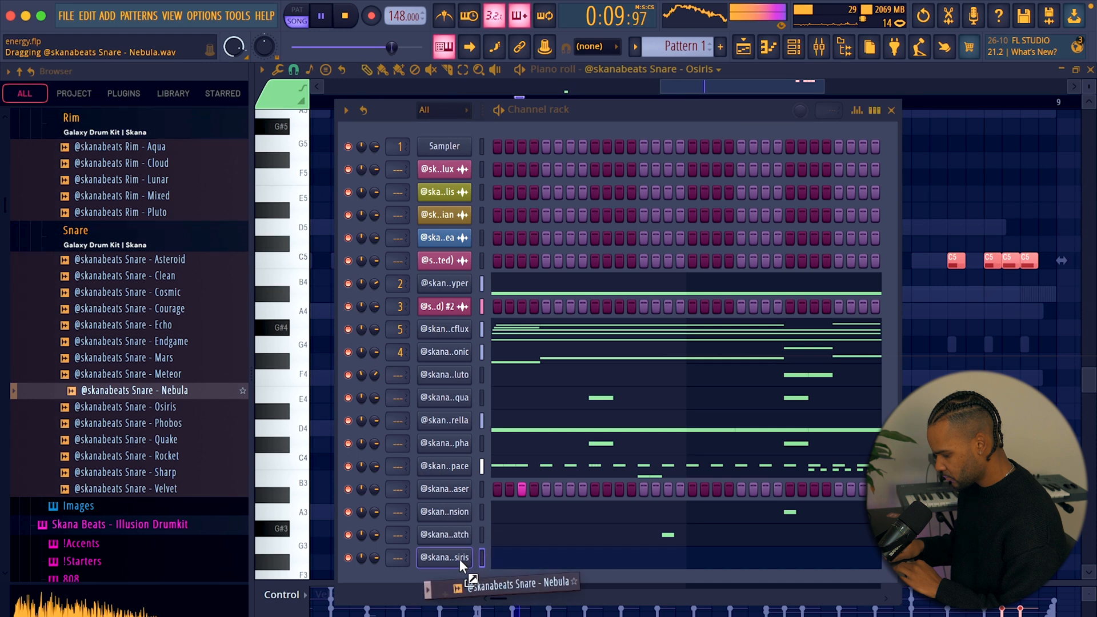
{"action": "left_click_drag", "start_coordinate": [459, 559], "coordinate": [459, 558]}
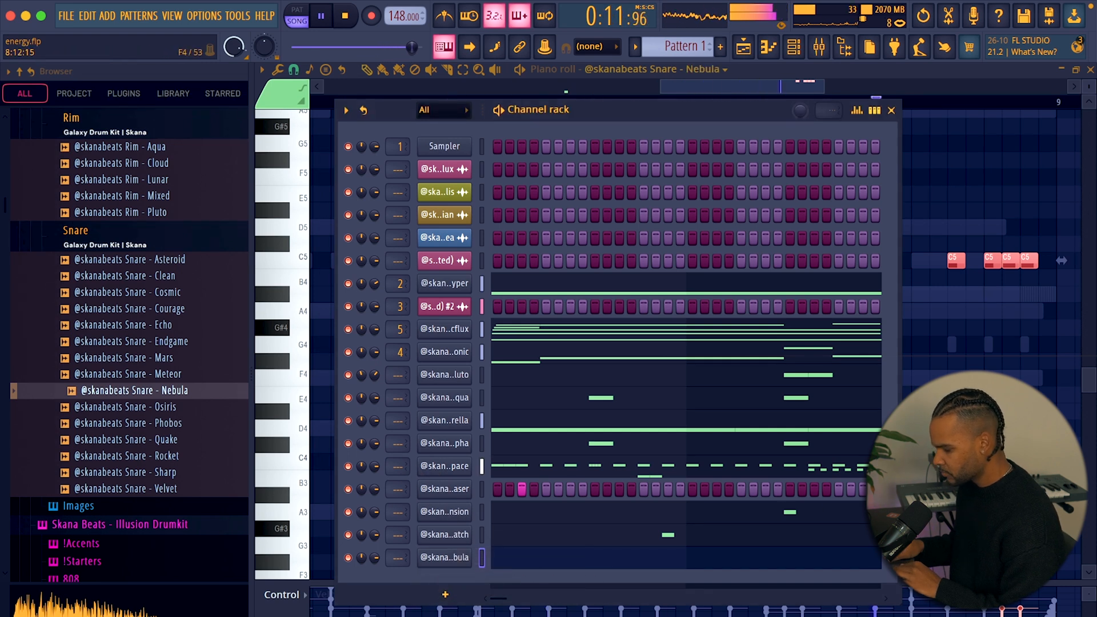
Move the snare hit at the end of bar 4 up to G#4
{"action": "left_click", "coordinate": [975, 378], "text": "ctrl"}
{"action": "right_click", "coordinate": [976, 378], "text": "ctrl"}
{"action": "left_click_drag", "start_coordinate": [750, 363], "coordinate": [637, 392]}
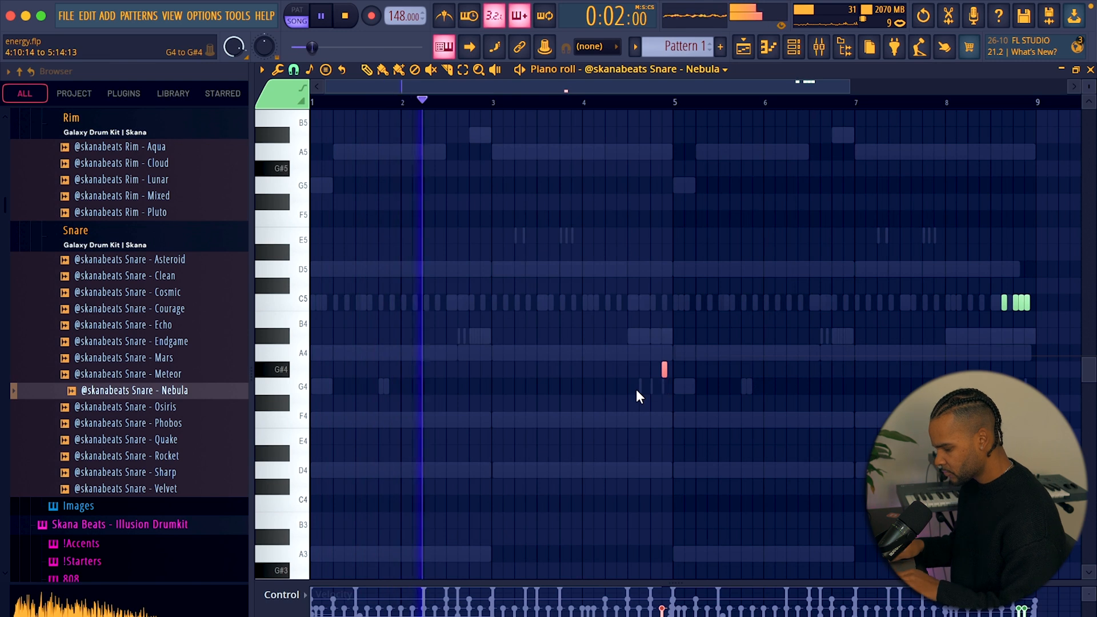
Route the Patch perc to mixer track 6 and load ValhallaDelay in slot 3 with its style set to PingPong
{"action": "left_click", "coordinate": [791, 55]}
{"action": "key", "text": "ctrl+l"}
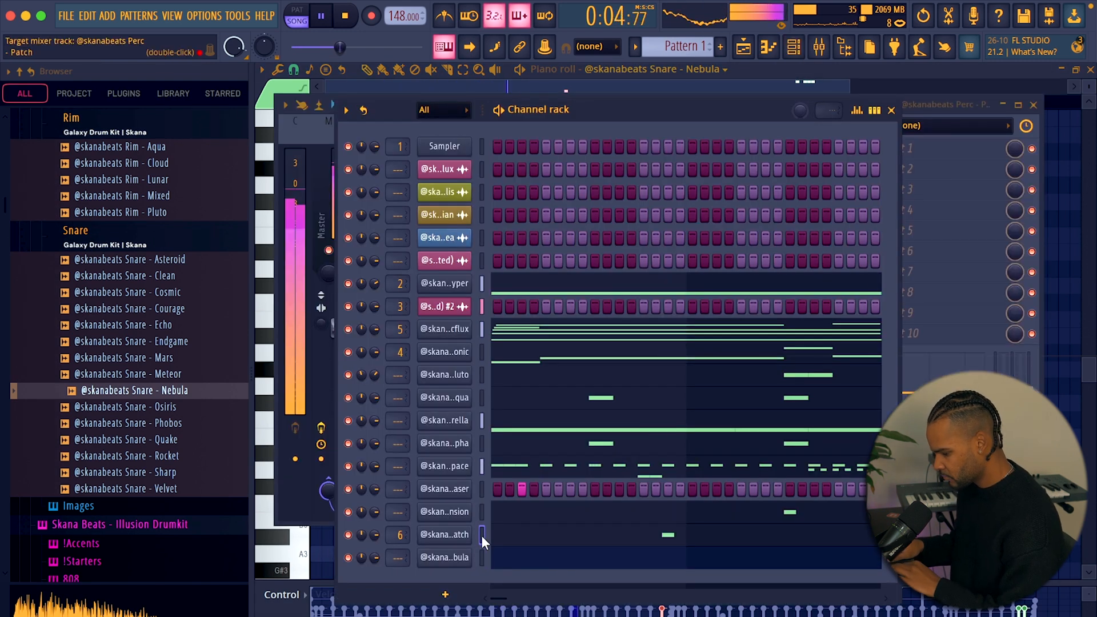
{"action": "left_click", "coordinate": [932, 196]}
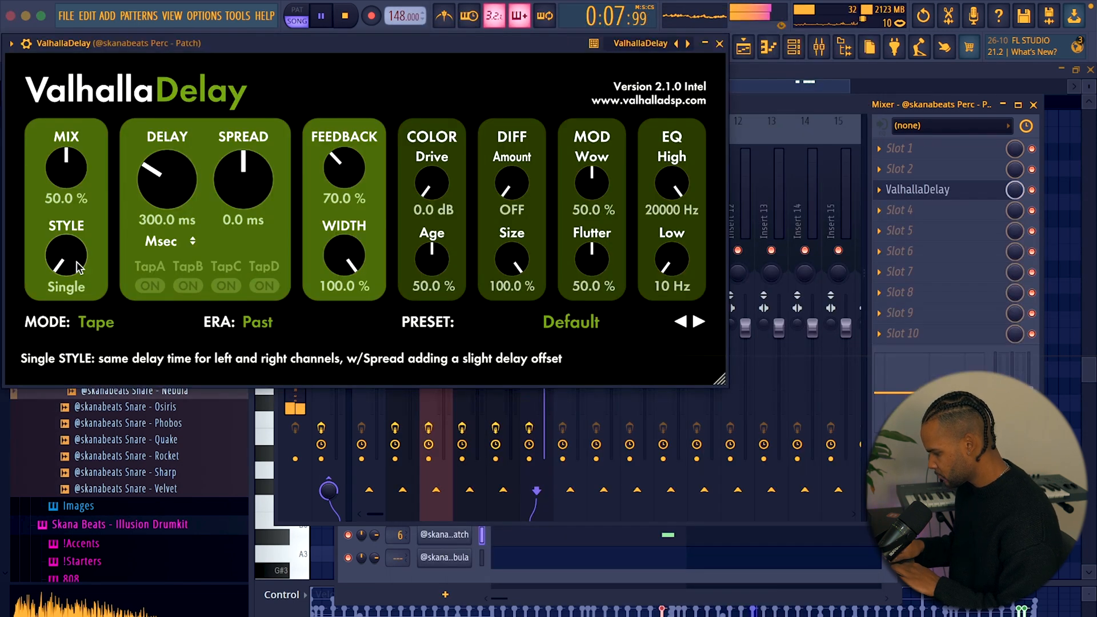
{"action": "left_click_drag", "start_coordinate": [78, 266], "coordinate": [69, 143]}
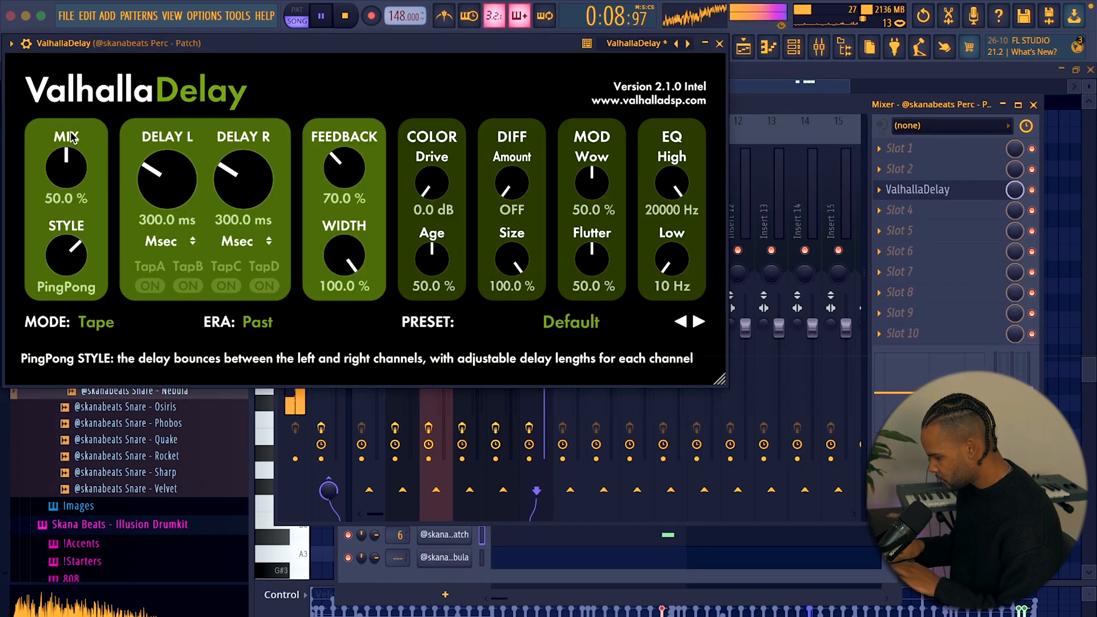
{"action": "left_click", "coordinate": [719, 43]}
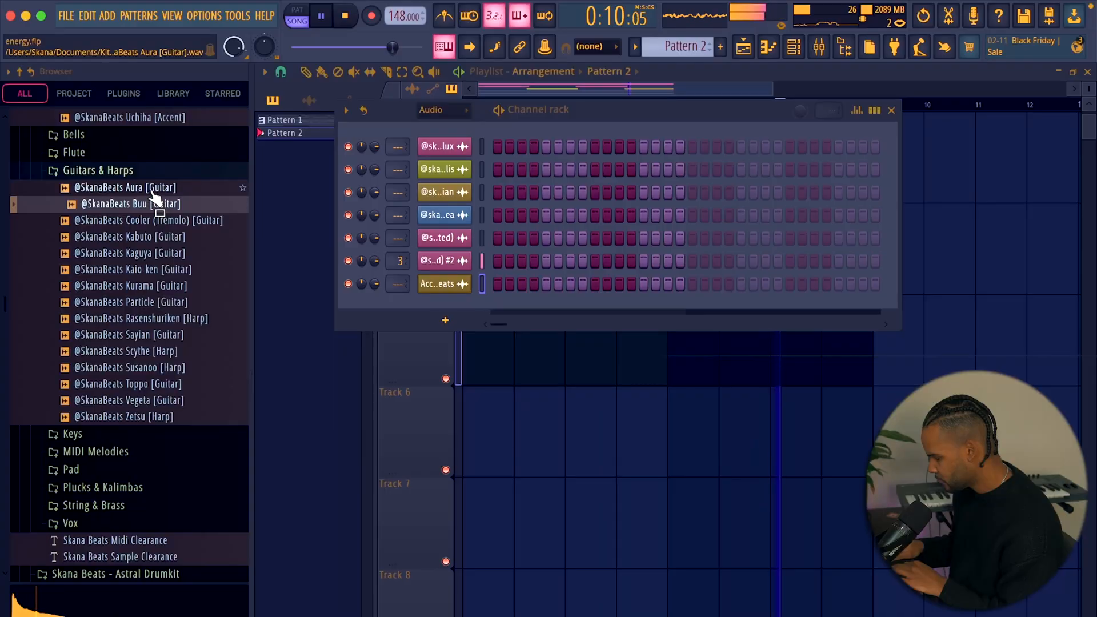
Add the Kaguya [Guitar] sample as a new channel and arpeggiate its notes with a Normal pattern, range 2 and Flip
{"action": "left_click", "coordinate": [162, 253]}
{"action": "left_click", "coordinate": [164, 236]}
{"action": "left_click", "coordinate": [165, 253]}
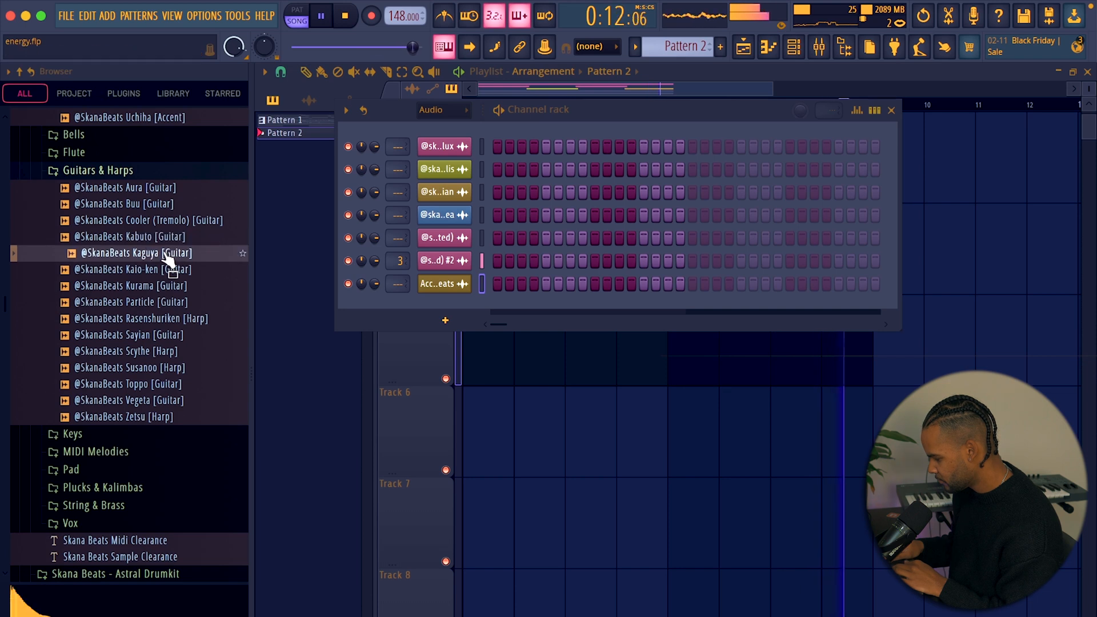
{"action": "left_click_drag", "start_coordinate": [436, 296], "coordinate": [437, 297]}
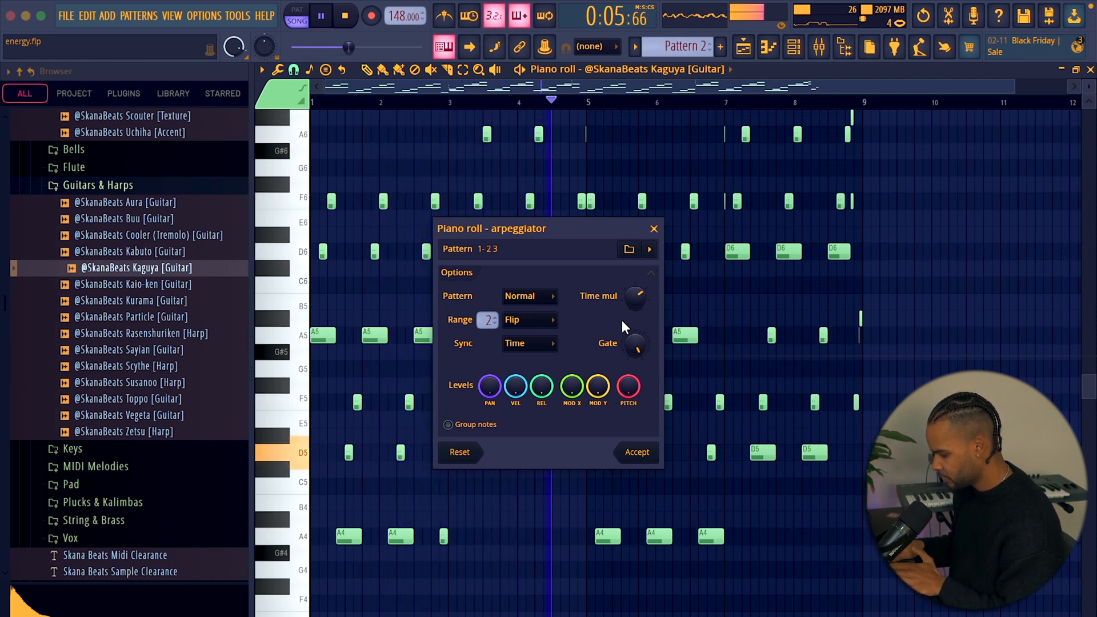
{"action": "left_click", "coordinate": [634, 452]}
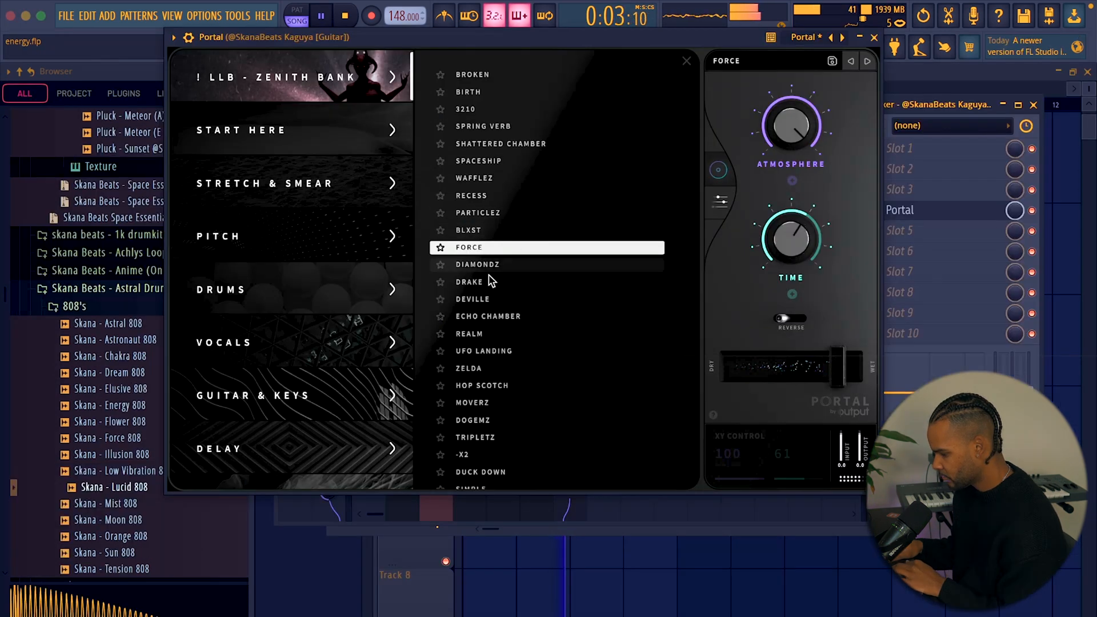
Load the Drake preset in the Portal effect on the Kaguya guitar's mixer track
{"action": "left_click", "coordinate": [479, 282]}
{"action": "scroll", "coordinate": [478, 286], "scroll_direction": "down", "scroll_amount": 2}
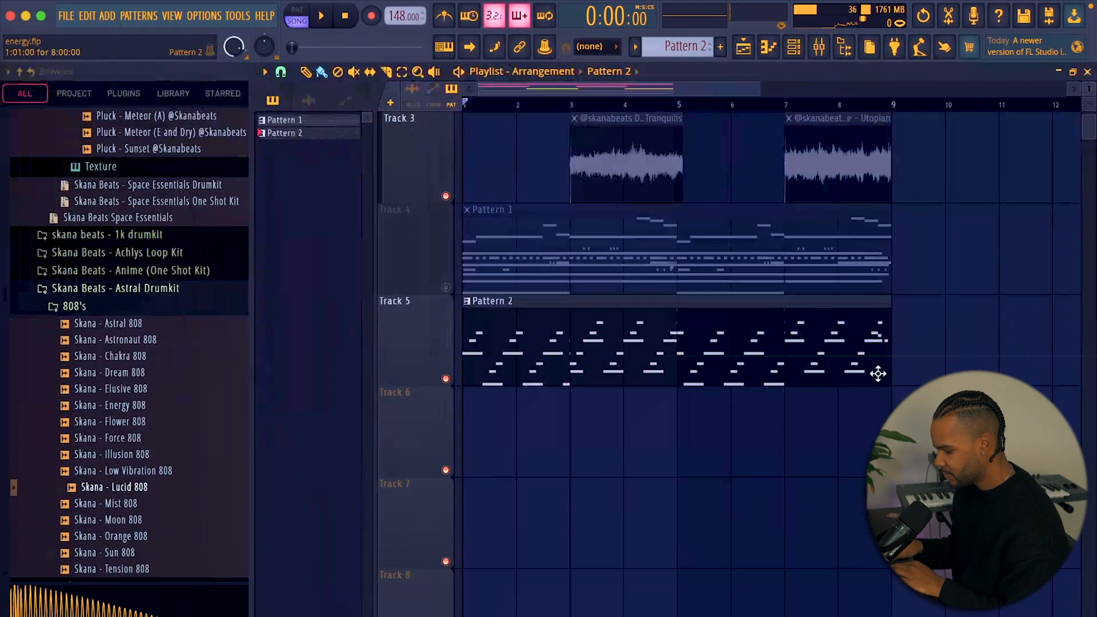
Consolidate the Pattern 2 clip on Track 5 to audio and slip its audio earlier so the first sound starts at bar 1
{"action": "left_click", "coordinate": [877, 372]}
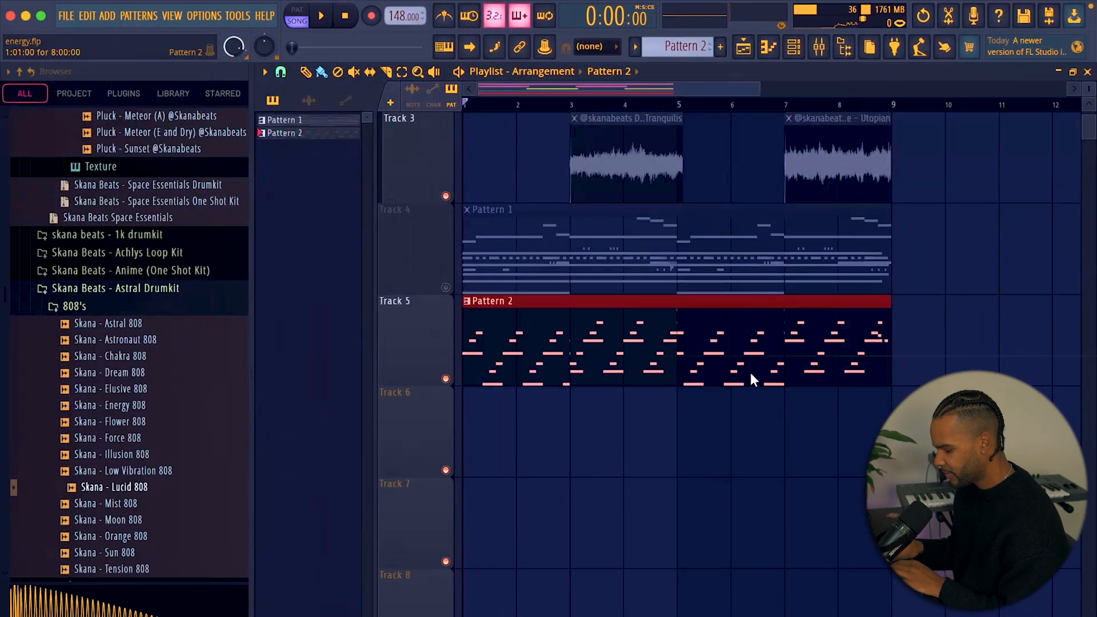
{"action": "key", "text": "ctrl+alt+c"}
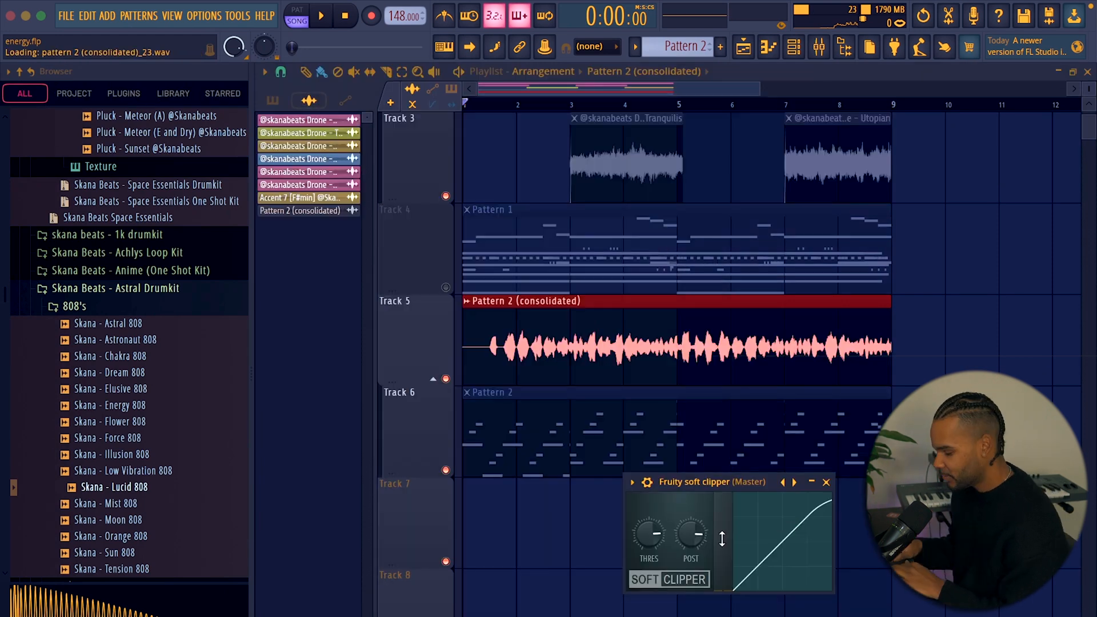
{"action": "left_click", "coordinate": [965, 428]}
{"action": "scroll", "coordinate": [406, 281], "scroll_direction": "up", "scroll_amount": 6}
{"action": "key", "text": "d"}
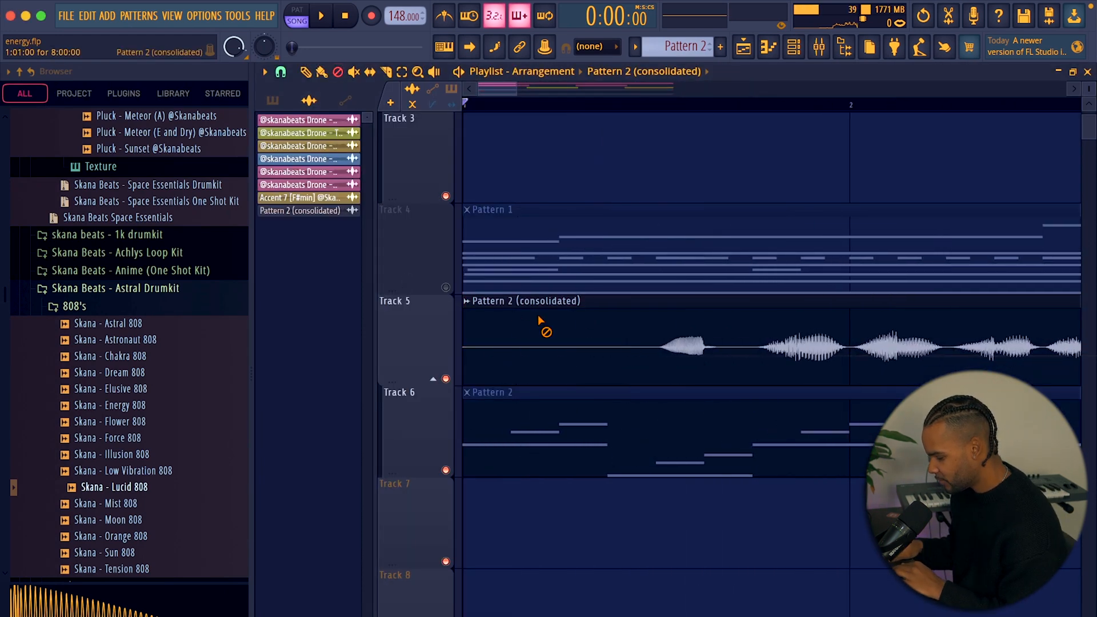
{"action": "left_click_drag", "start_coordinate": [568, 337], "coordinate": [373, 327]}
{"action": "key", "text": "space"}
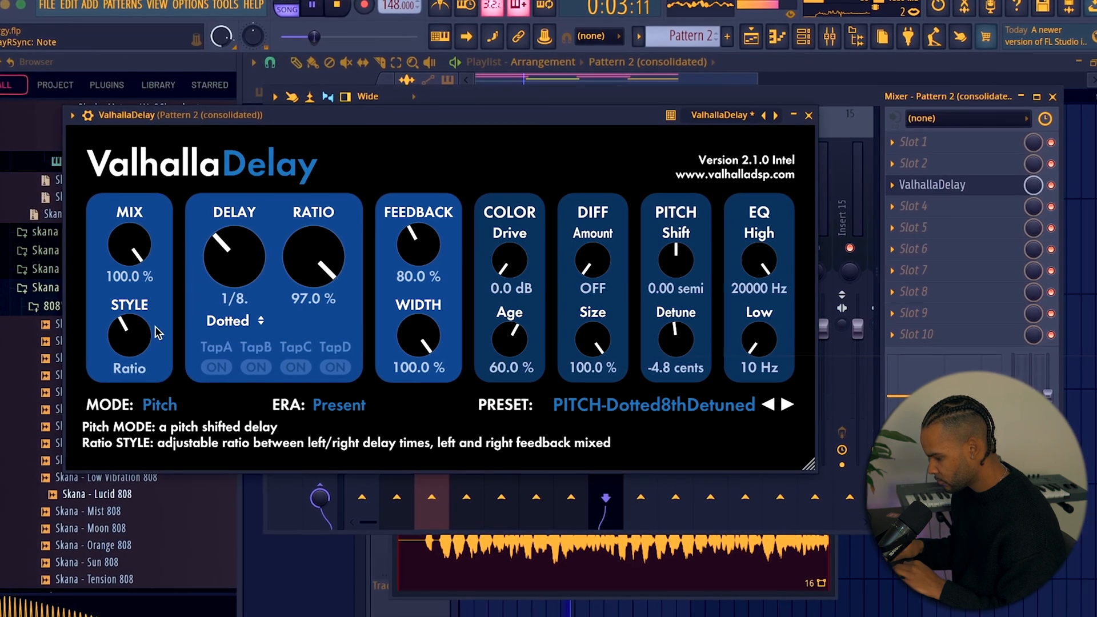
Set the ValhallaDelay mix to 43.8 % on the consolidated Pattern 2 track and add Fruity Parametric EQ 2 in slot 5
{"action": "left_click_drag", "start_coordinate": [132, 251], "coordinate": [133, 363]}
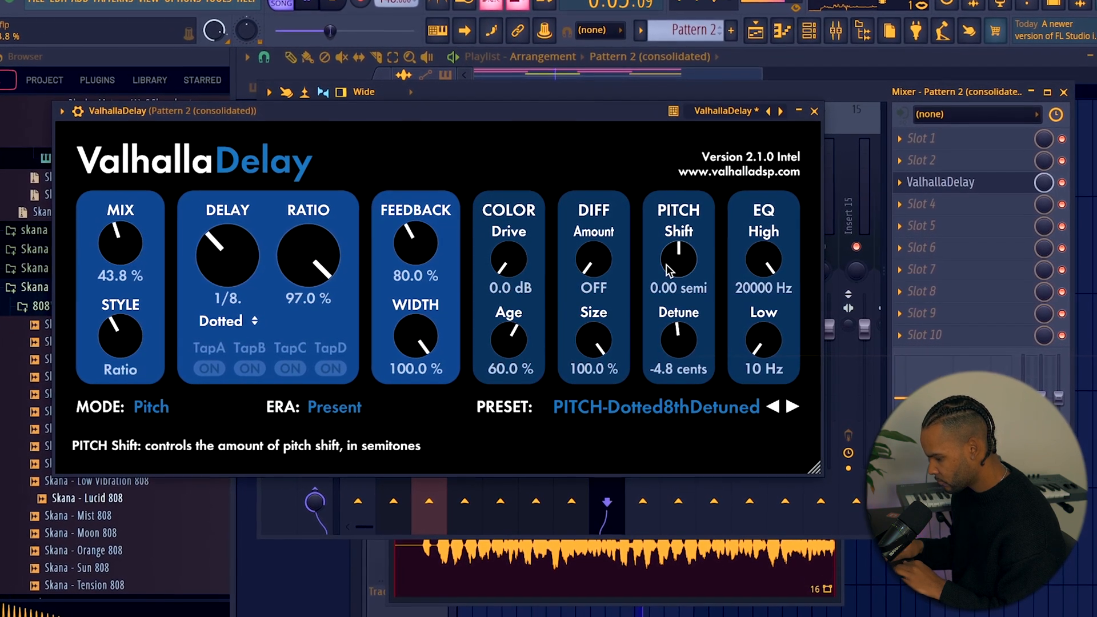
{"action": "left_click", "coordinate": [813, 112]}
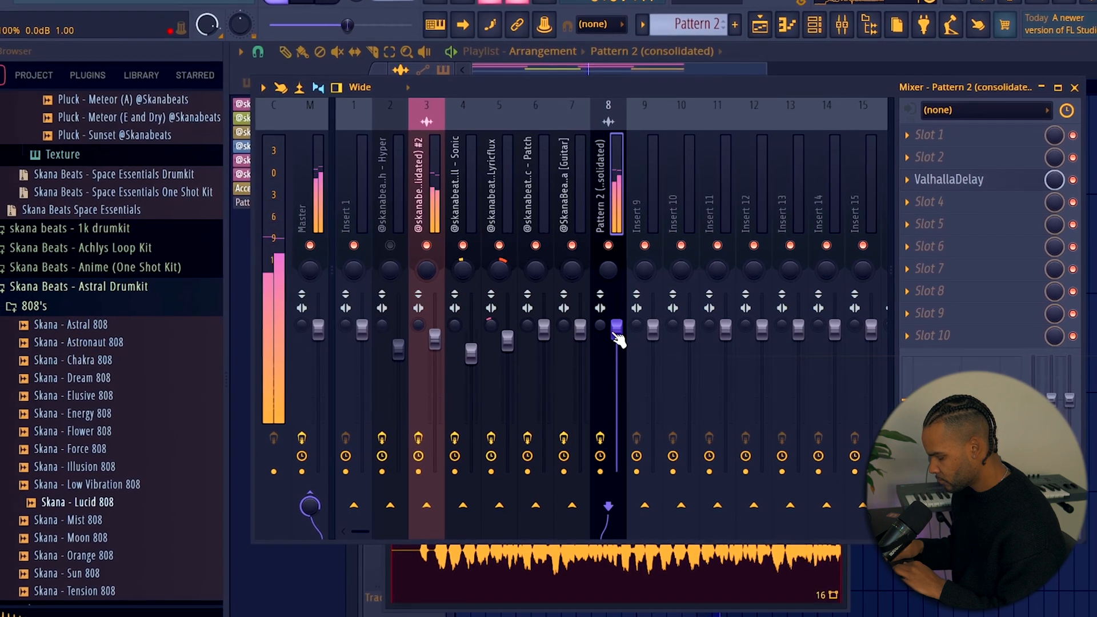
{"action": "left_click", "coordinate": [949, 225]}
{"action": "mouse_move", "coordinate": [965, 246]}
{"action": "left_click", "coordinate": [602, 451]}
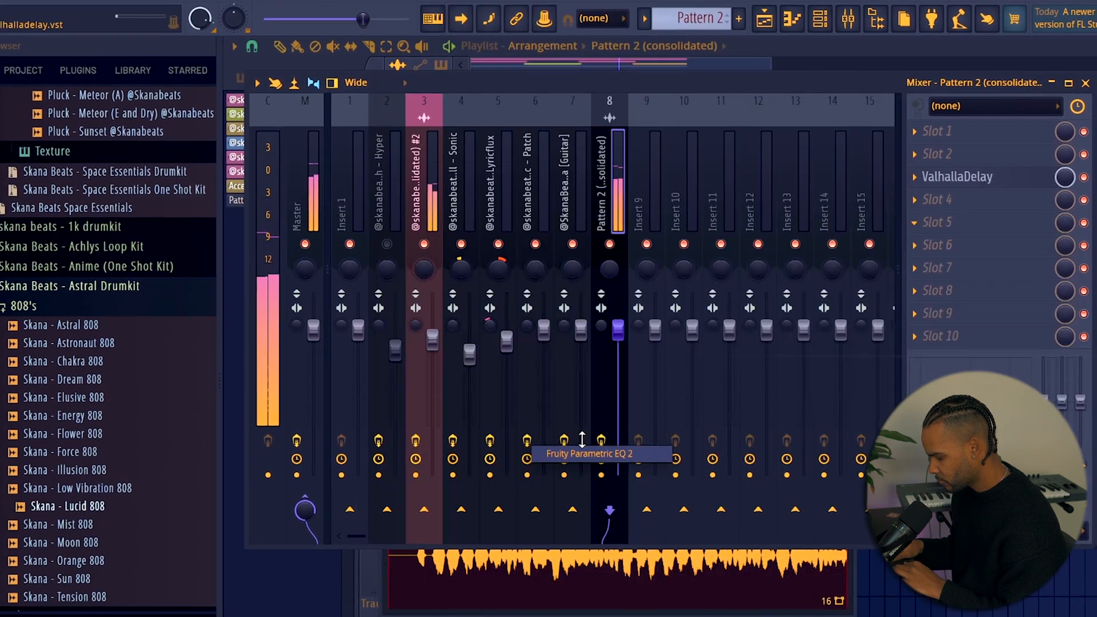
Roll off the lows with bands 1 and 2, with band 1 at about 118 Hz, dip band 4 and lower band 7
{"action": "left_click_drag", "start_coordinate": [435, 359], "coordinate": [439, 464]}
{"action": "left_click_drag", "start_coordinate": [483, 359], "coordinate": [470, 460]}
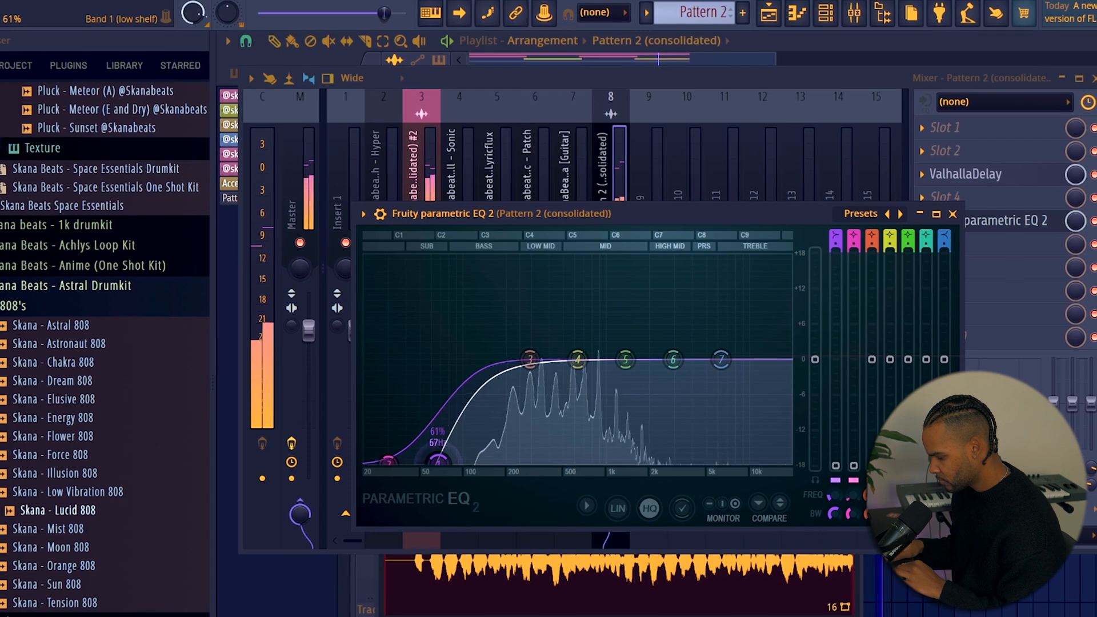
{"action": "left_click_drag", "start_coordinate": [720, 359], "coordinate": [714, 320]}
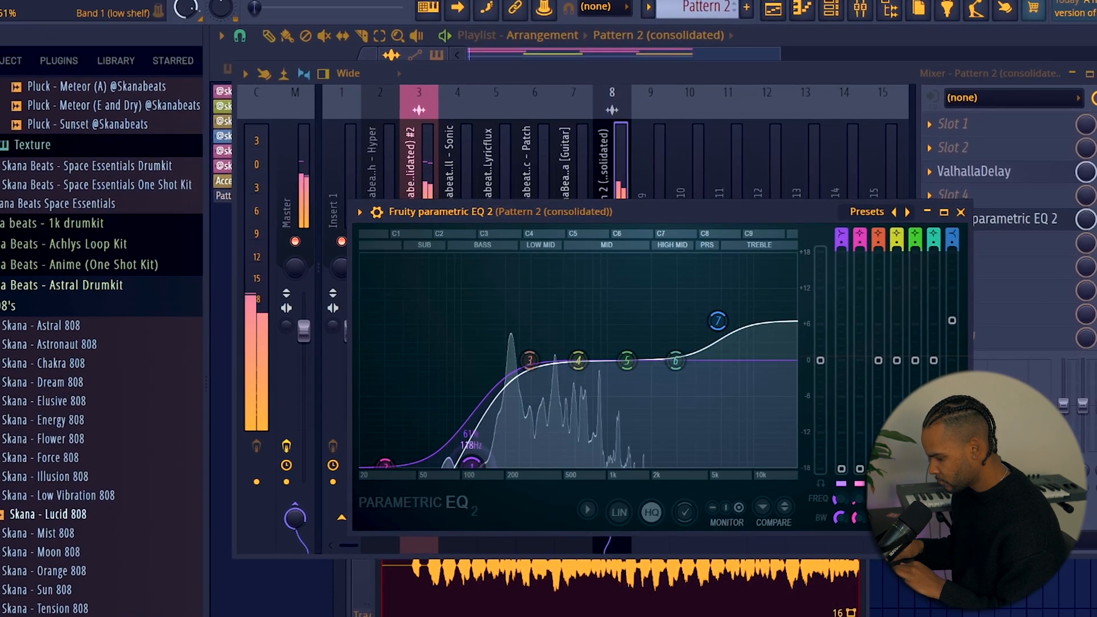
{"action": "left_click_drag", "start_coordinate": [578, 360], "coordinate": [577, 383]}
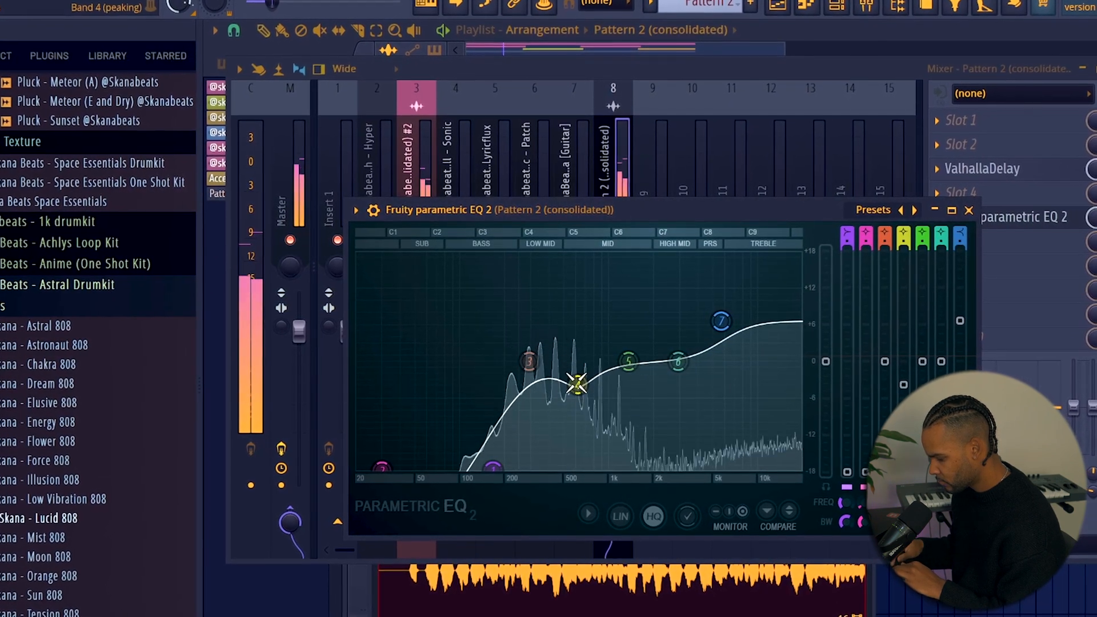
{"action": "left_click_drag", "start_coordinate": [720, 321], "coordinate": [720, 381]}
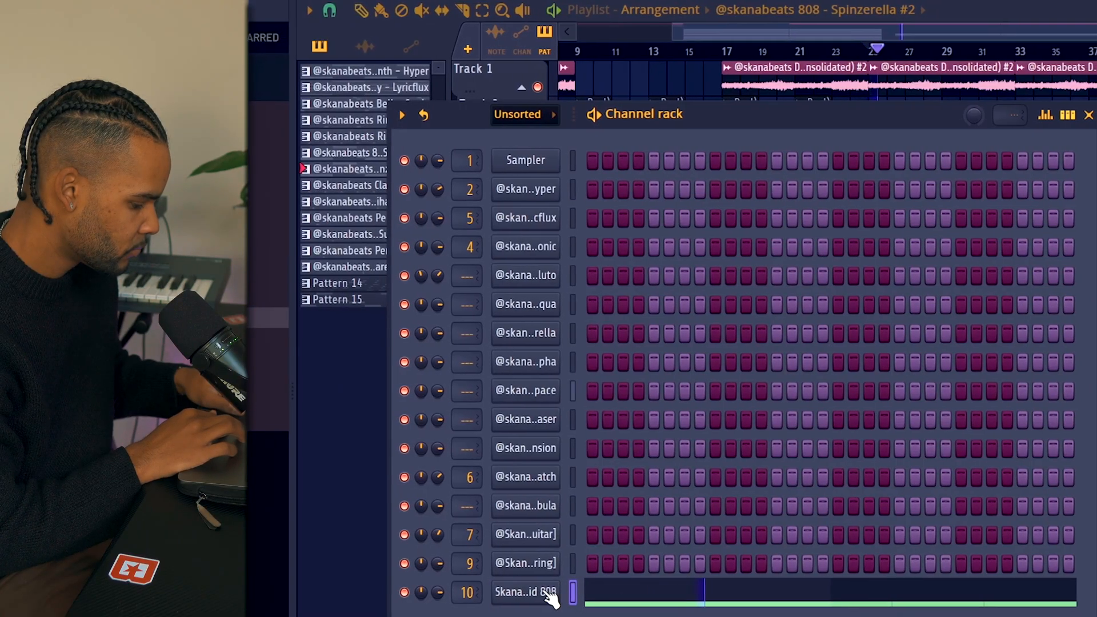
Check the sampler settings of the Skana - Lucid 808 channel
{"action": "left_click", "coordinate": [535, 592]}
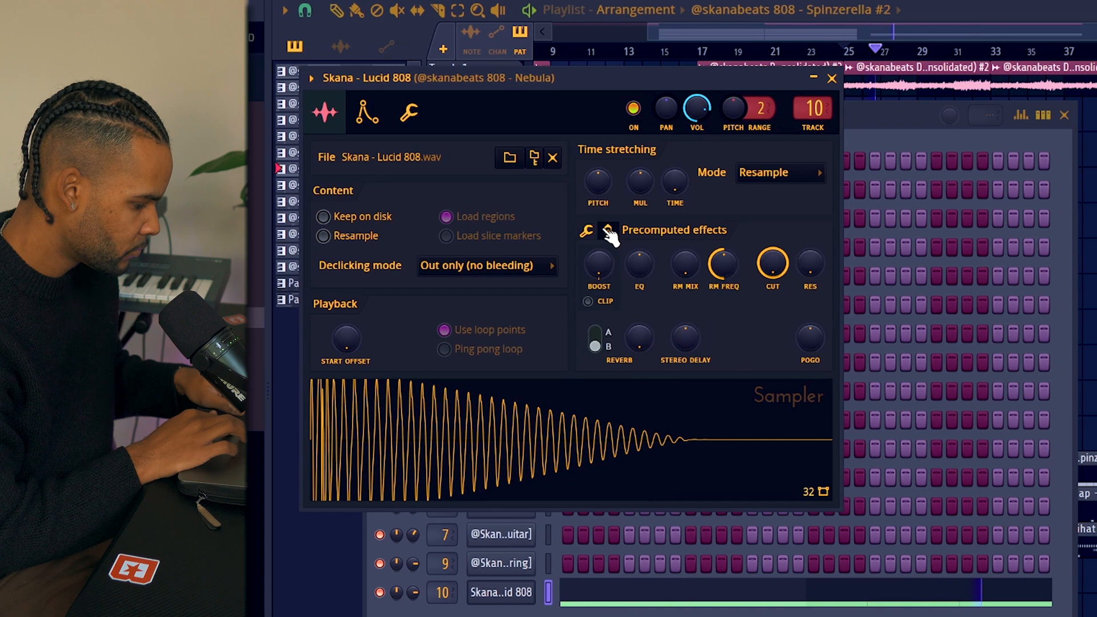
{"action": "left_click", "coordinate": [838, 78]}
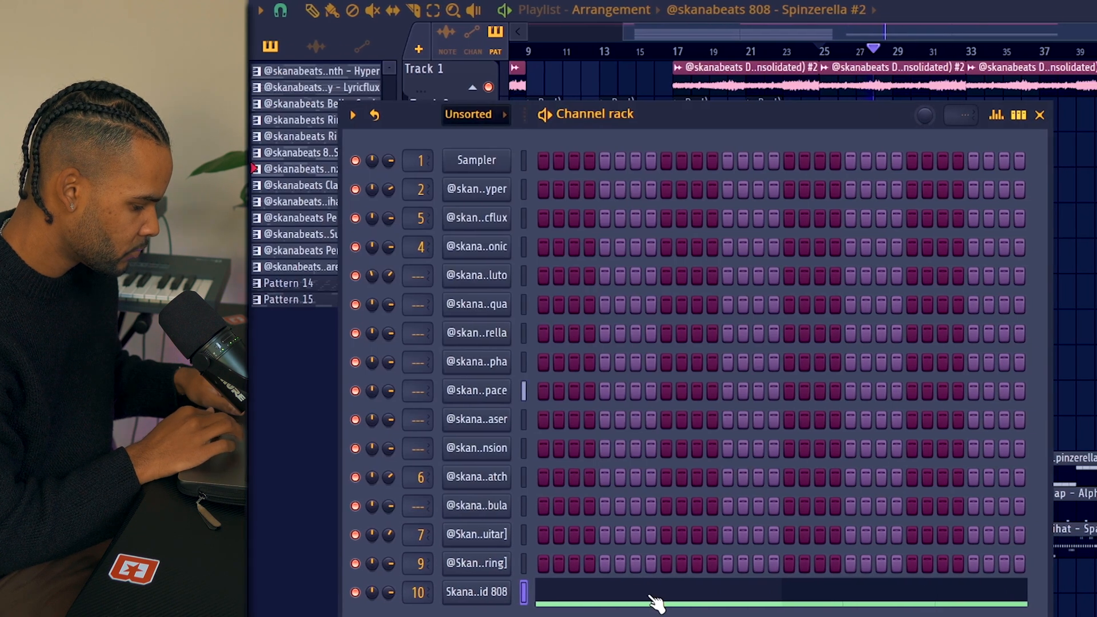
Open the Lucid 808 pattern in the piano roll and remove the fast chopped A#4 roll just before bar 5
{"action": "left_click", "coordinate": [651, 600]}
{"action": "scroll", "coordinate": [746, 433], "scroll_direction": "up", "scroll_amount": 2}
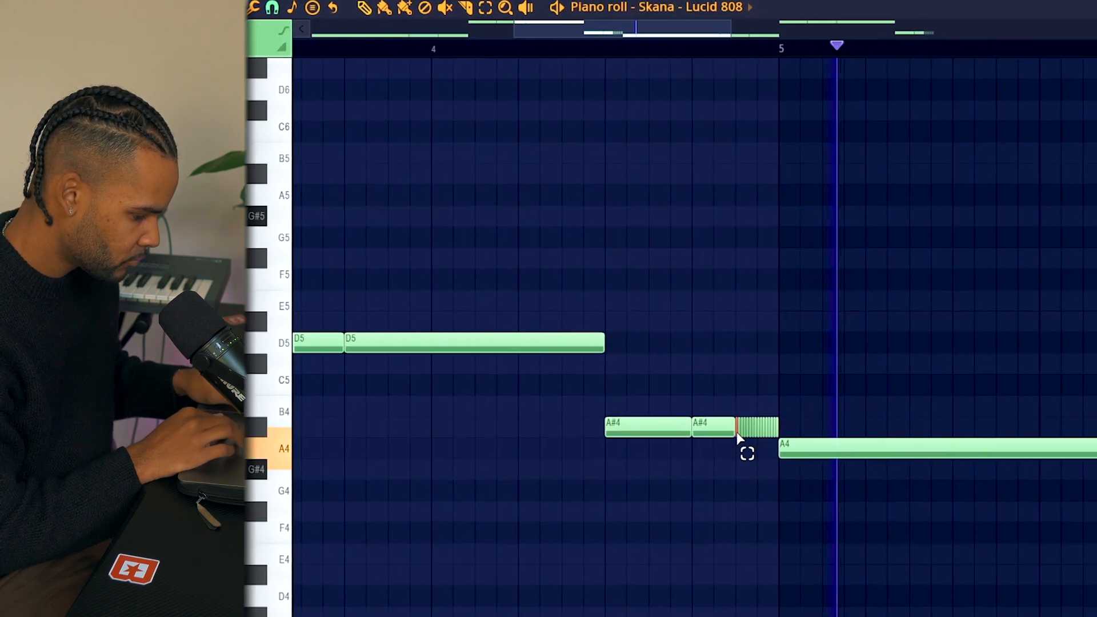
{"action": "left_click", "coordinate": [422, 49]}
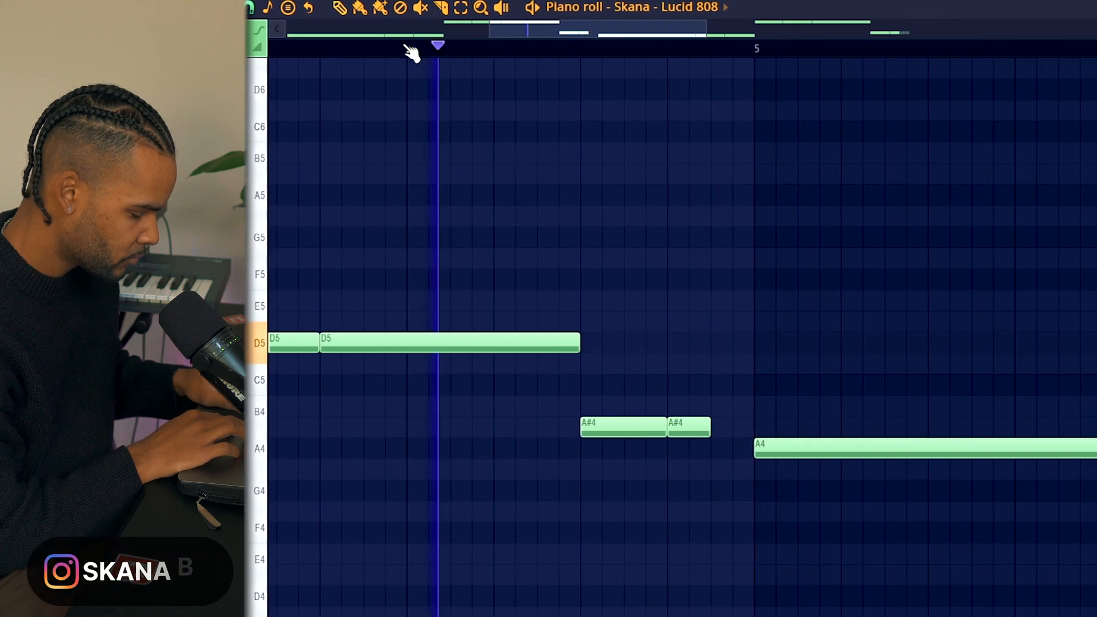
{"action": "left_click", "coordinate": [703, 427]}
{"action": "right_click", "coordinate": [706, 430]}
{"action": "scroll", "coordinate": [682, 432], "scroll_direction": "down", "scroll_amount": 3}
{"action": "scroll", "coordinate": [989, 487], "scroll_direction": "up", "scroll_amount": 2}
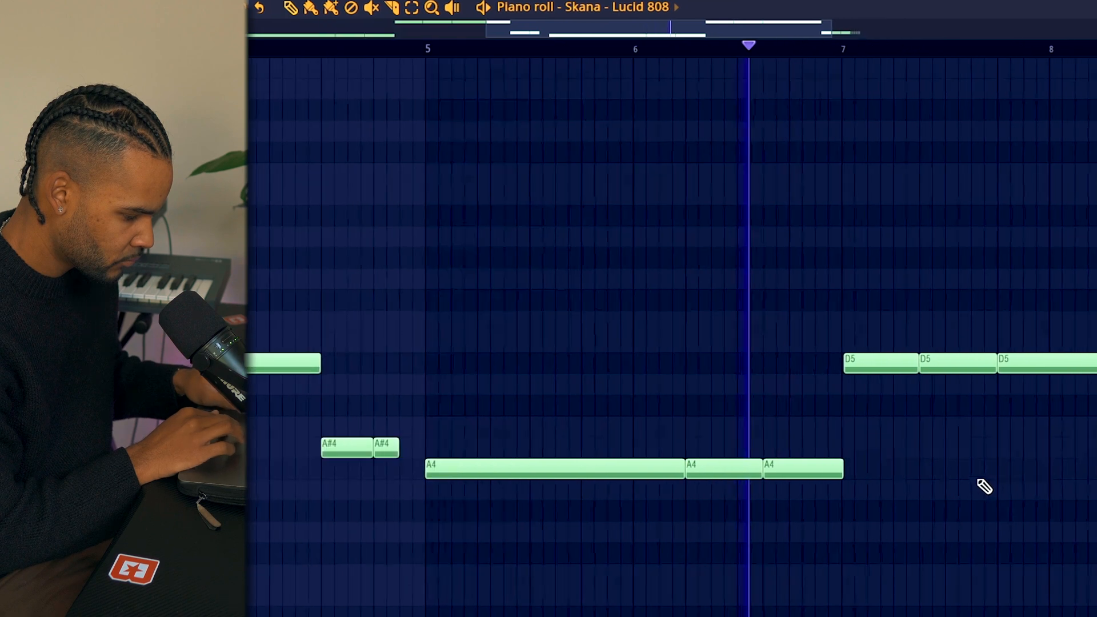
Split the short A4 note in bar 6 of the Lucid 808 pattern into two quick hits by shortening it and adding a brief A4 after it
{"action": "key", "text": "space"}
{"action": "left_click_drag", "start_coordinate": [702, 435], "coordinate": [709, 478]}
{"action": "left_click", "coordinate": [585, 50]}
{"action": "key", "text": "space"}
{"action": "left_click", "coordinate": [697, 470], "text": "ctrl"}
{"action": "left_click_drag", "start_coordinate": [707, 471], "coordinate": [679, 471]}
{"action": "key", "text": "space"}
{"action": "key", "text": "space"}
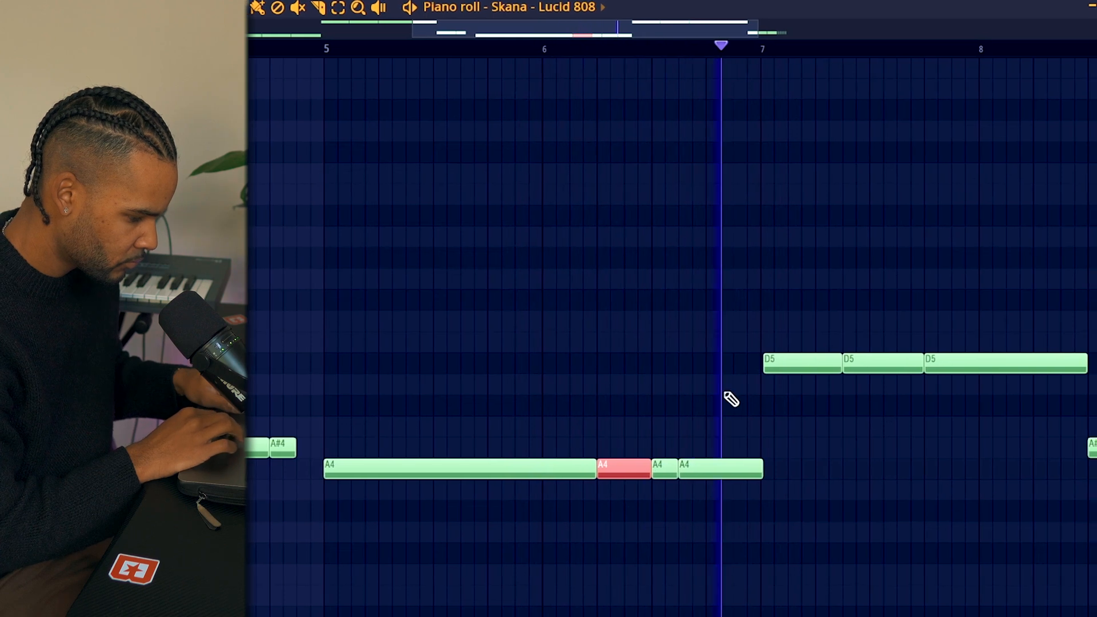
{"action": "left_click", "coordinate": [742, 399], "text": "ctrl"}
{"action": "scroll", "coordinate": [1002, 422], "scroll_direction": "down", "scroll_amount": 3}
{"action": "scroll", "coordinate": [860, 418], "scroll_direction": "up", "scroll_amount": 4}
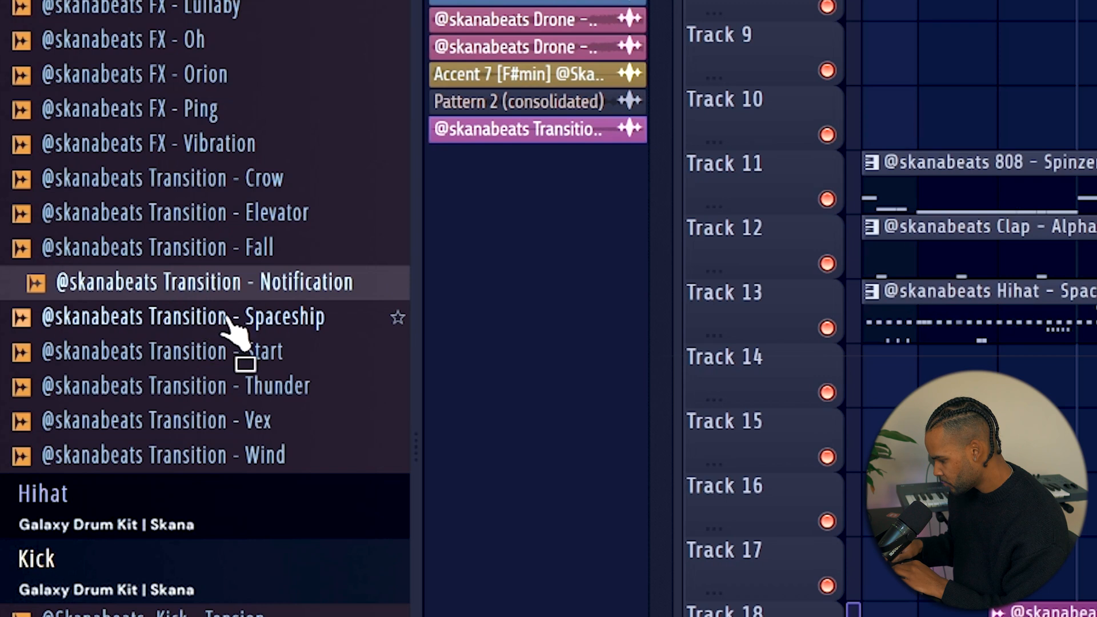
{"action": "left_click", "coordinate": [231, 319]}
{"action": "left_click", "coordinate": [262, 350]}
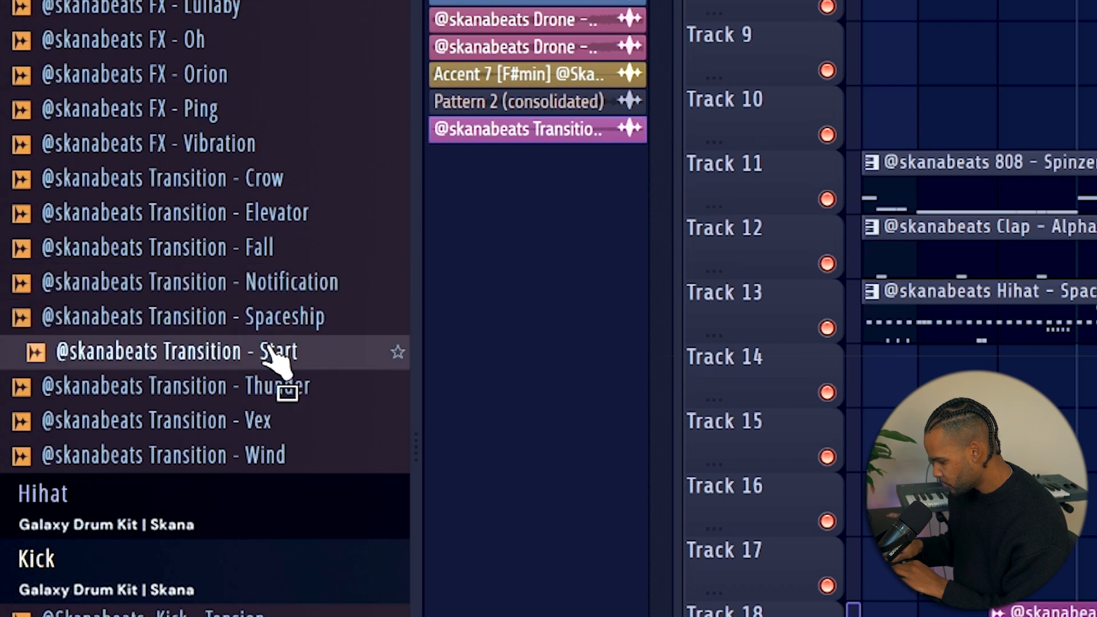
{"action": "left_click", "coordinate": [286, 386]}
{"action": "left_click_drag", "start_coordinate": [269, 427], "coordinate": [1096, 616]}
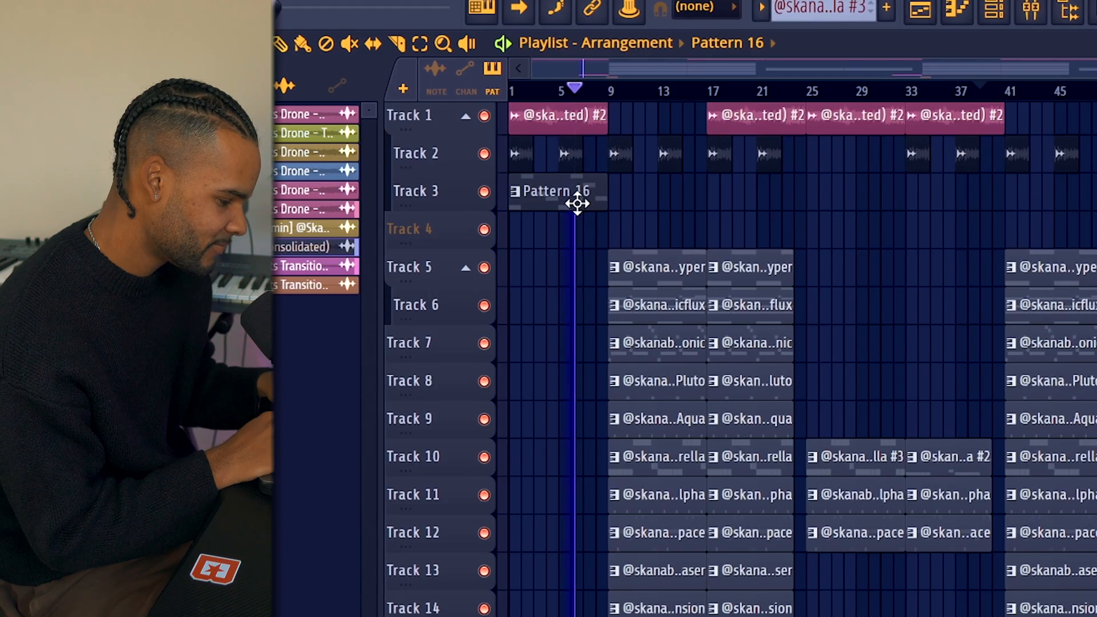
Delete the Pattern 16 clip from Track 3 and move all drum and 808 clips from Track 5 downward up by two tracks
{"action": "left_click", "coordinate": [574, 198], "text": "ctrl"}
{"action": "key", "text": "Delete"}
{"action": "left_click_drag", "start_coordinate": [494, 235], "coordinate": [495, 616]}
{"action": "key", "text": "shift+Up"}
{"action": "key", "text": "shift+Up"}
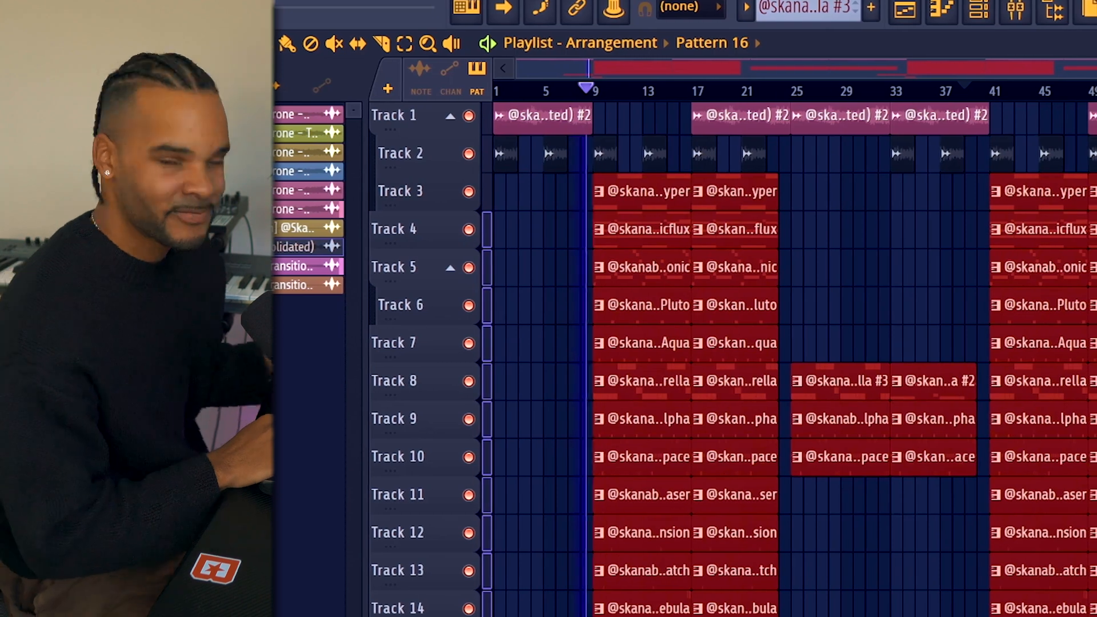
{"action": "key", "text": "ctrl+d"}
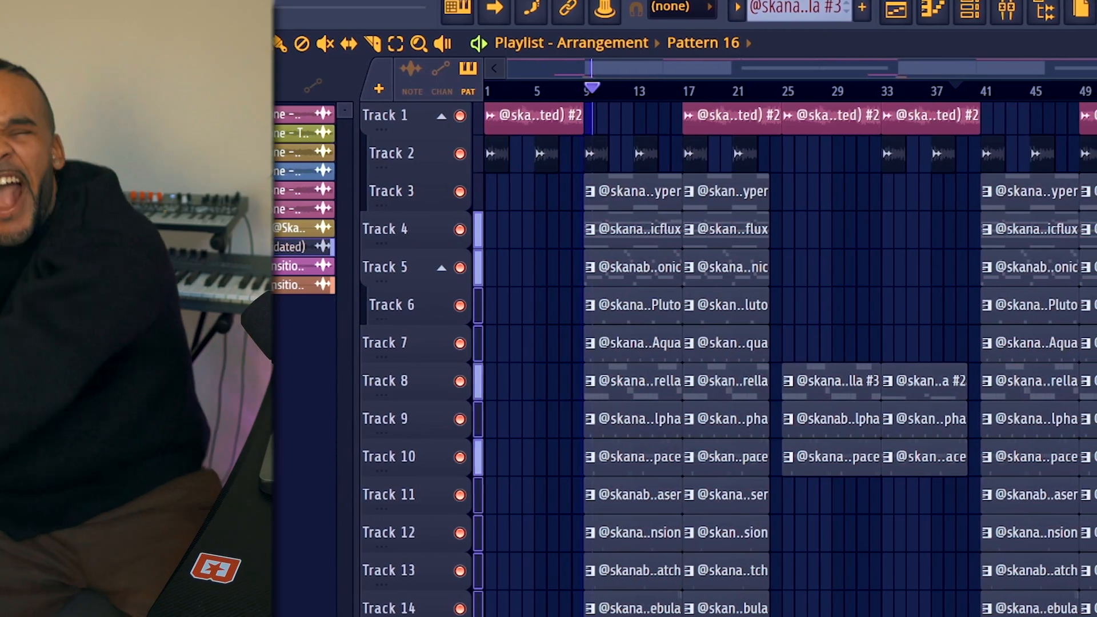